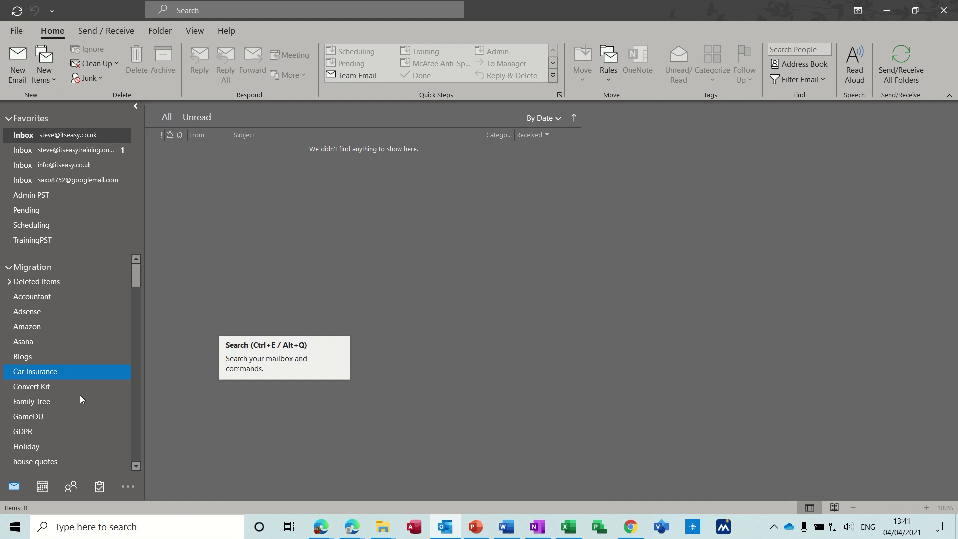
# - Delete Wednesday's NR Windows 10 COS on-Site briefing appointment from the calendar
pyautogui.click(42, 487)
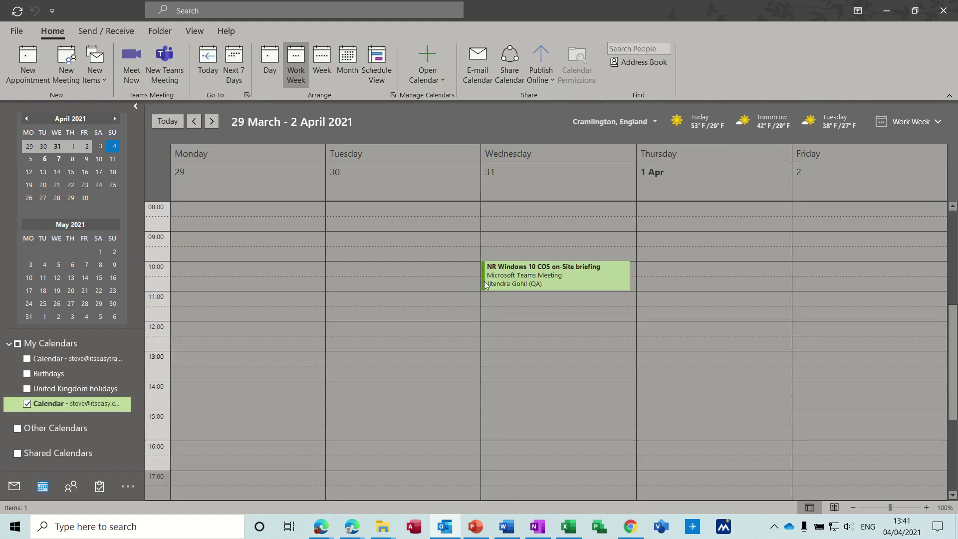
pyautogui.click(487, 284)
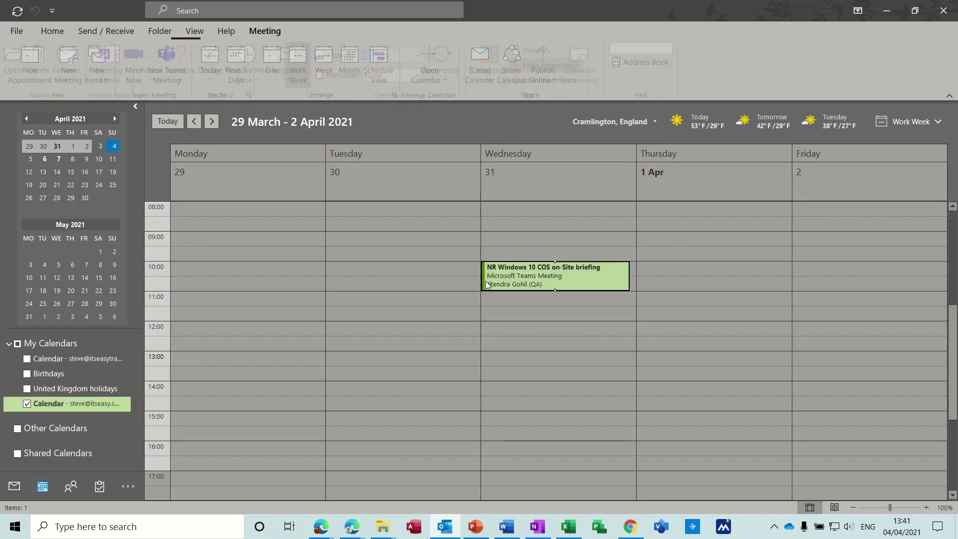
pyautogui.press('Delete')
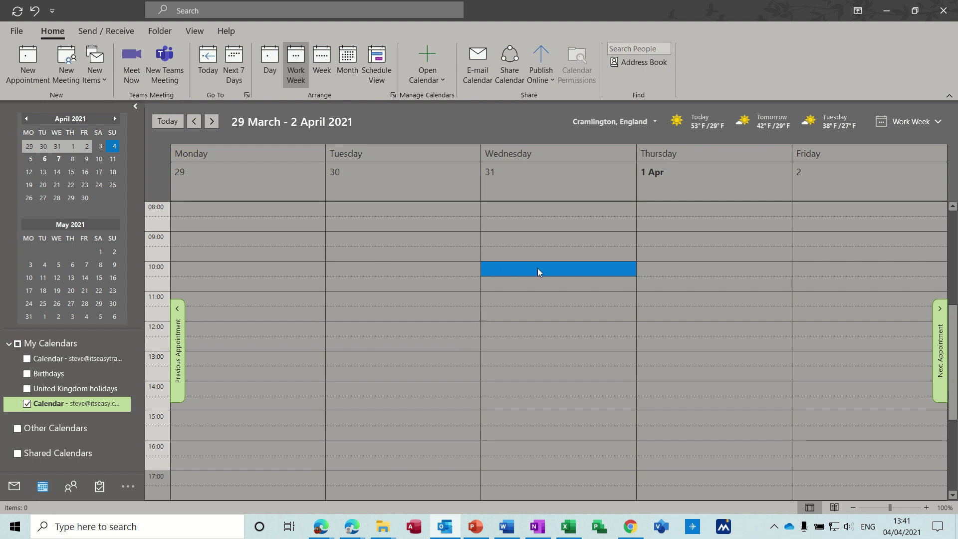
# - Move the calendar forward to the 5–9 April 2021 work week
pyautogui.click(212, 122)
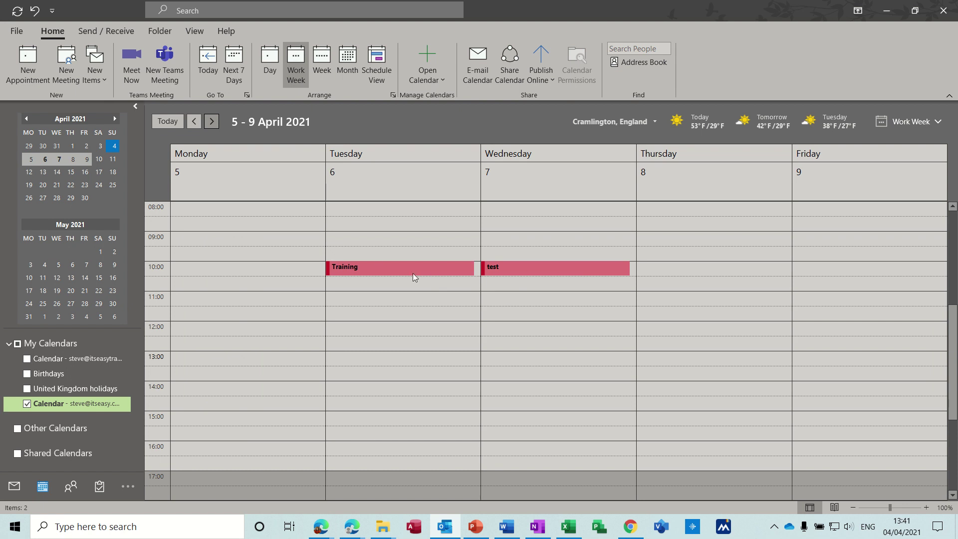
pyautogui.moveTo(488, 274)
pyautogui.moveTo(362, 266)
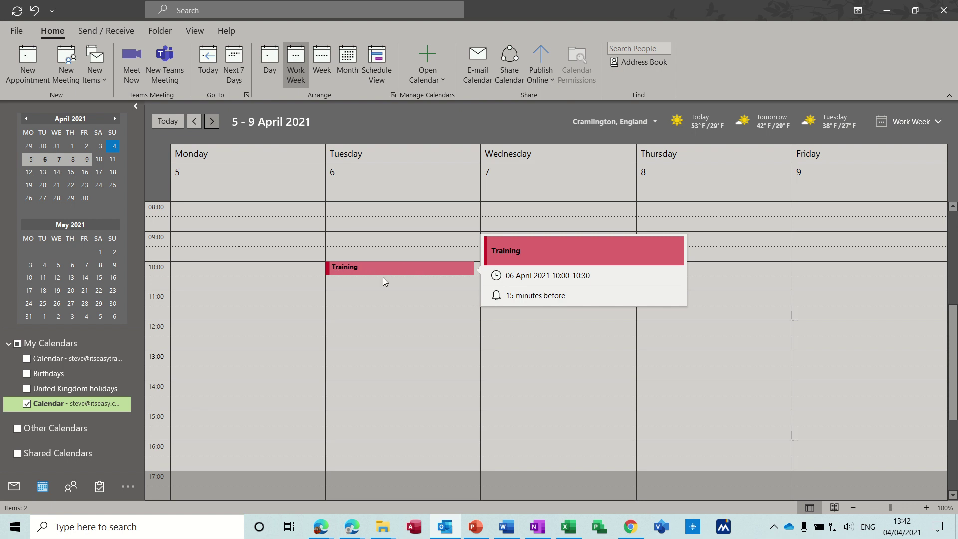
pyautogui.moveTo(532, 269)
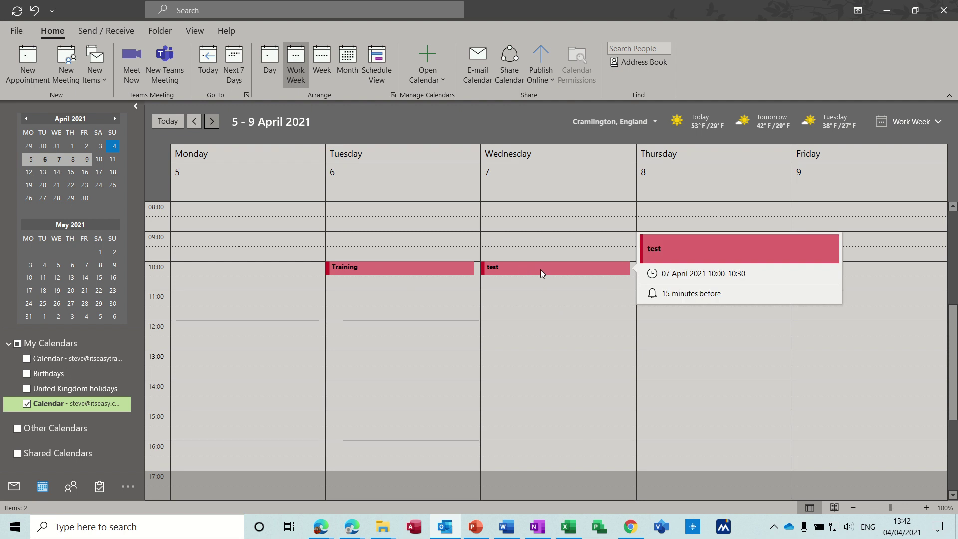
# - Book a 'Training' appointment in Leeds on Tuesday 6 April at 11:00
pyautogui.doubleClick(427, 300)
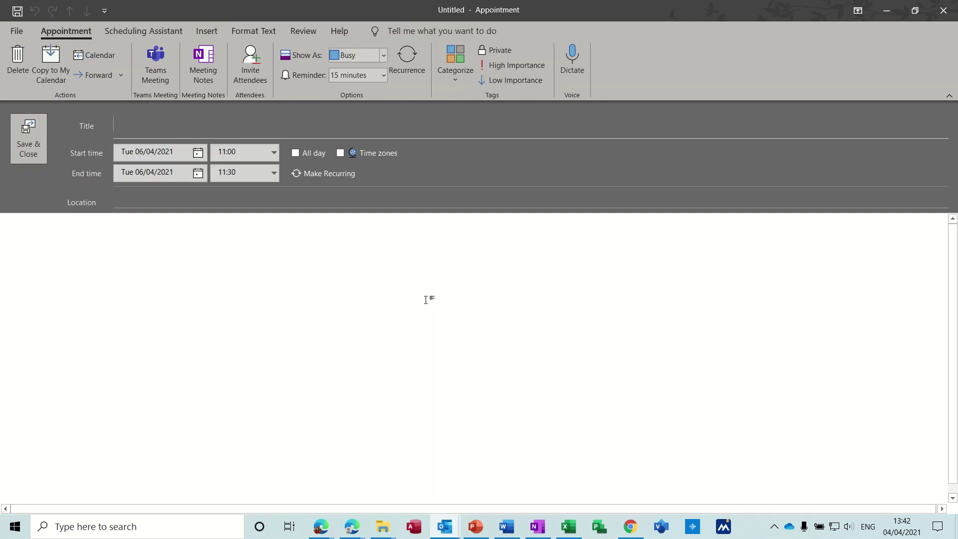
pyautogui.write('Training')
pyautogui.click(180, 204)
pyautogui.write('Leeds')
pyautogui.click(24, 142)
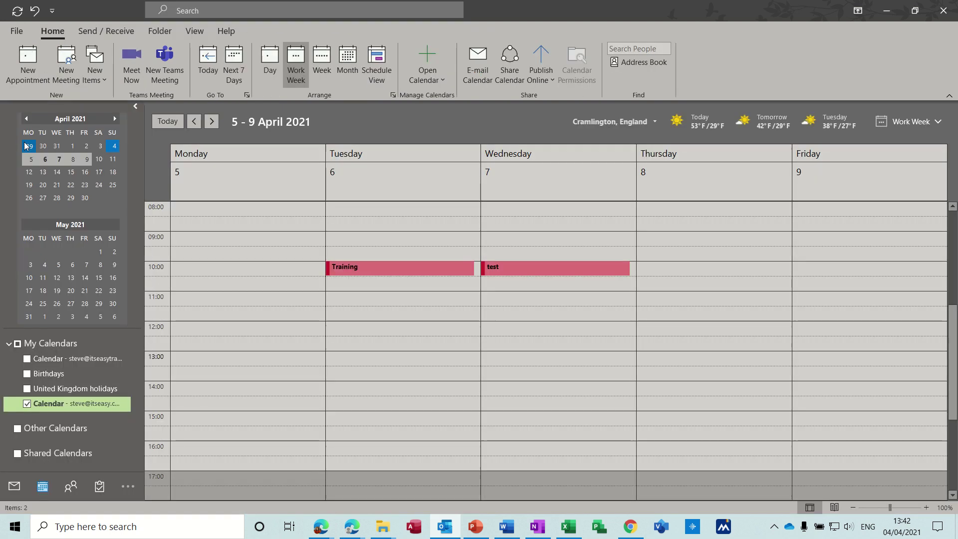
# - Book an 'Excel' appointment in Leeds on Tuesday at 12:00 with 'Training' in its notes
pyautogui.moveTo(406, 303)
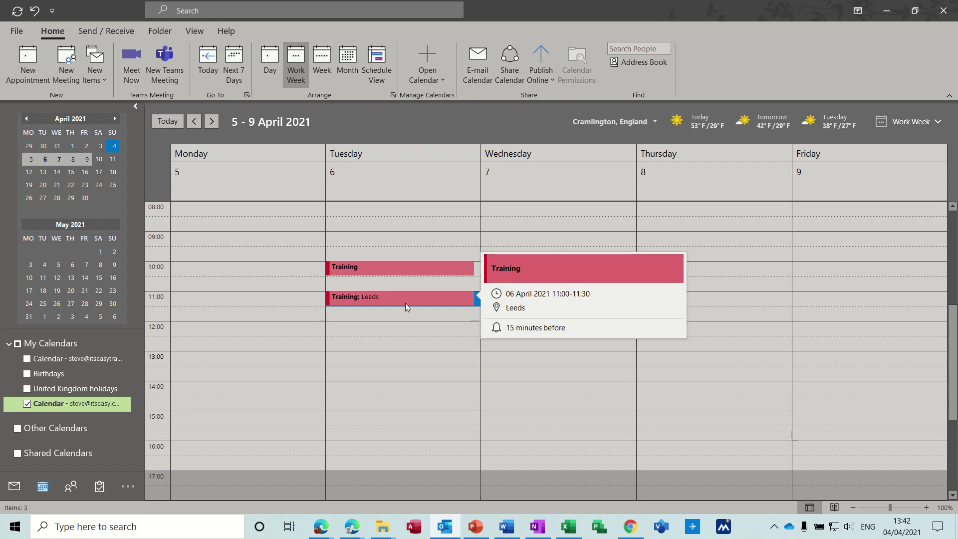
pyautogui.doubleClick(377, 328)
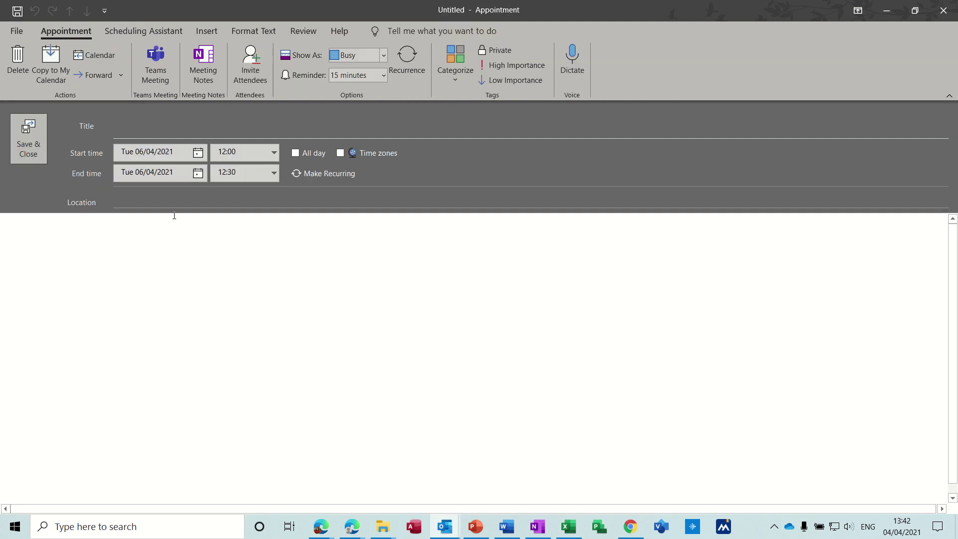
pyautogui.write('Excel')
pyautogui.click(128, 198)
pyautogui.write('Leeds')
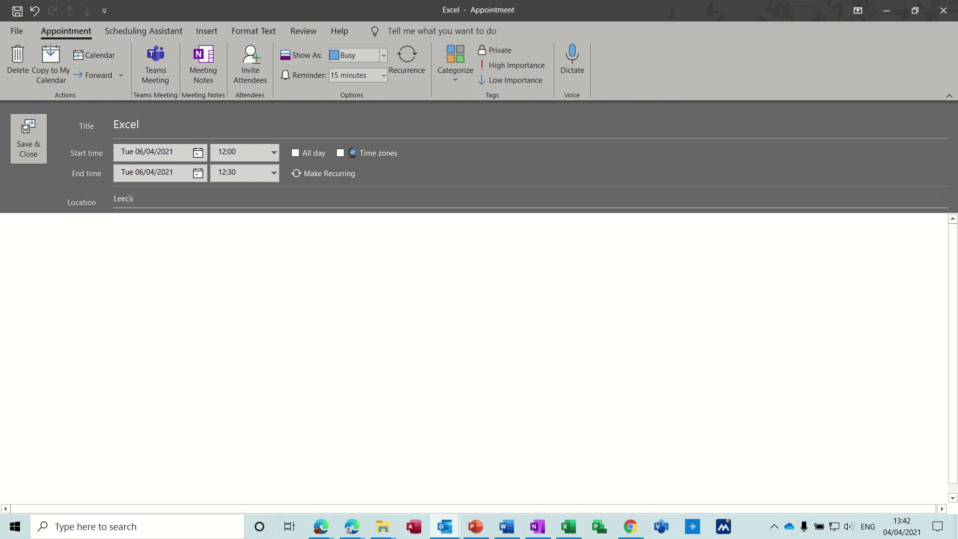
pyautogui.click(101, 240)
pyautogui.write('Traini')
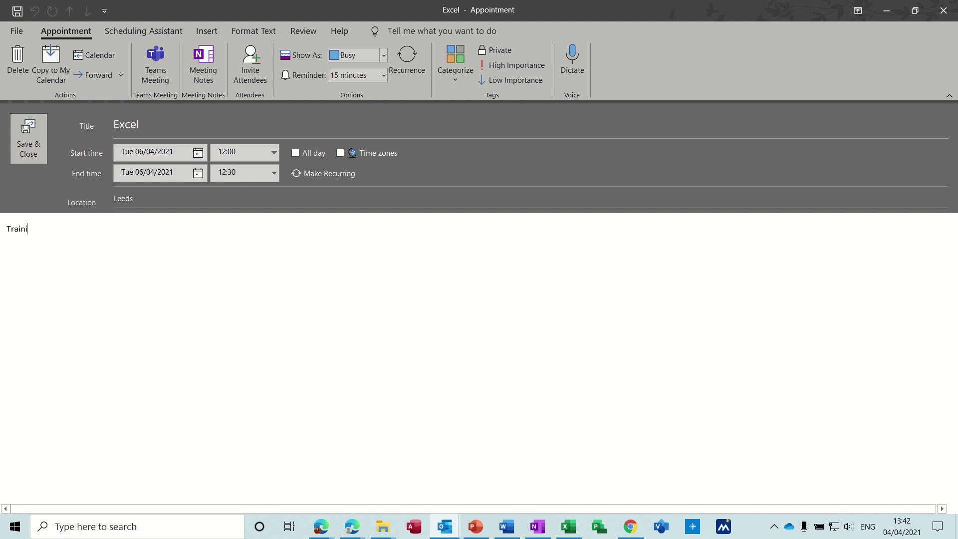
pyautogui.write('ng')
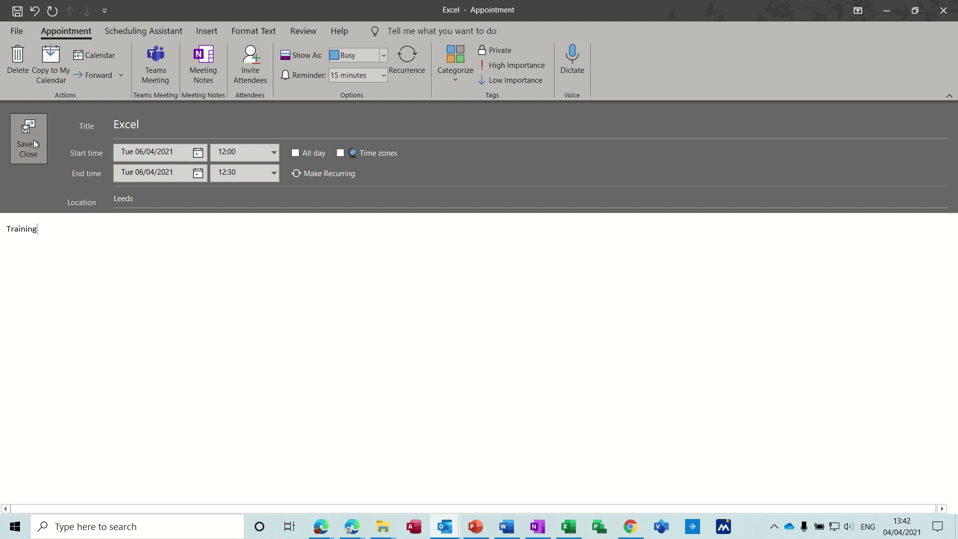
pyautogui.click(33, 140)
pyautogui.moveTo(349, 326)
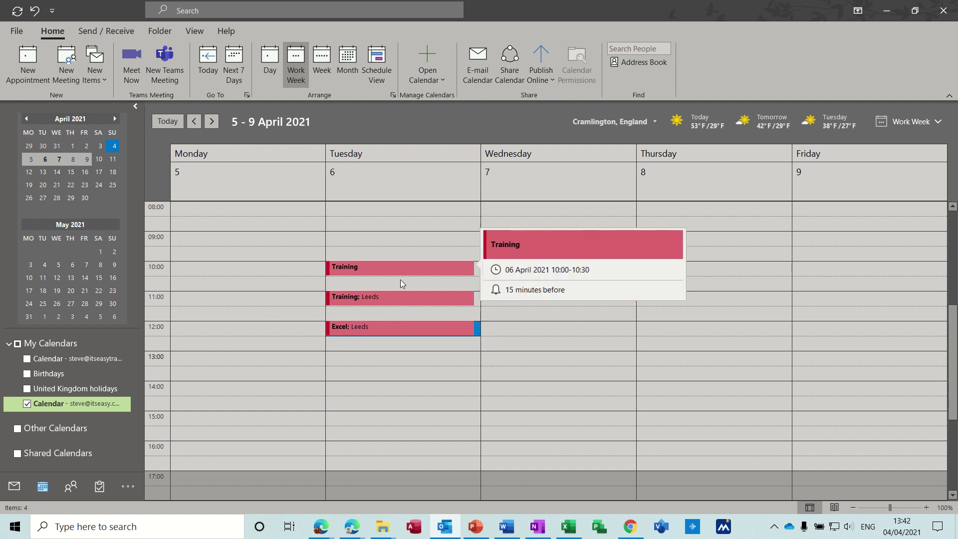
# - Enter a Tuesday 13:00 appointment titled 'Word' with location Leeds, then bring up the categories list
pyautogui.doubleClick(376, 363)
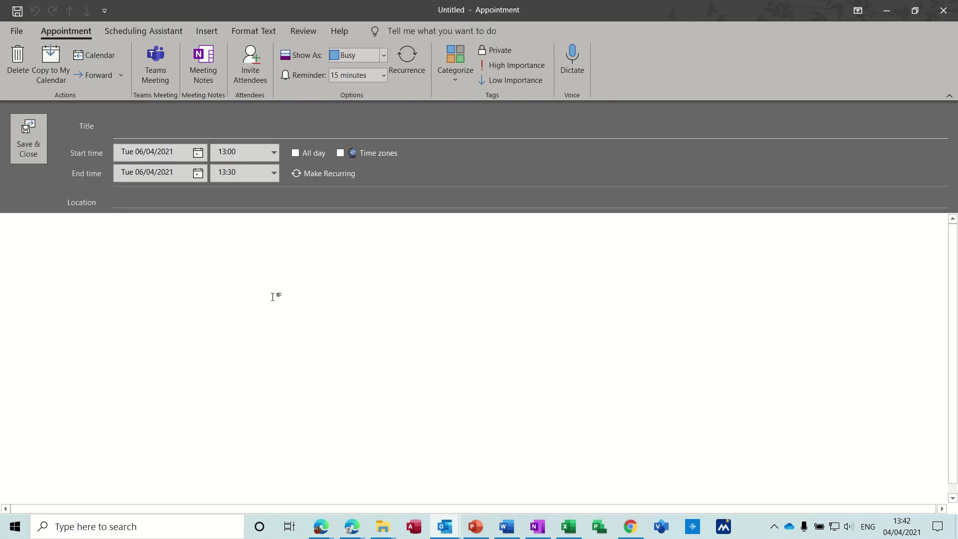
pyautogui.write('Word')
pyautogui.click(178, 205)
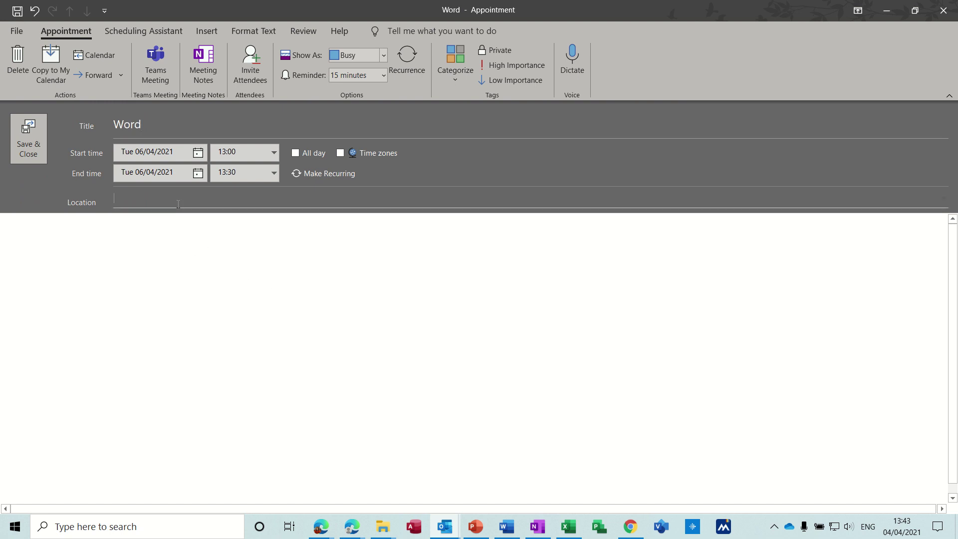
pyautogui.write('Leeds')
pyautogui.click(454, 81)
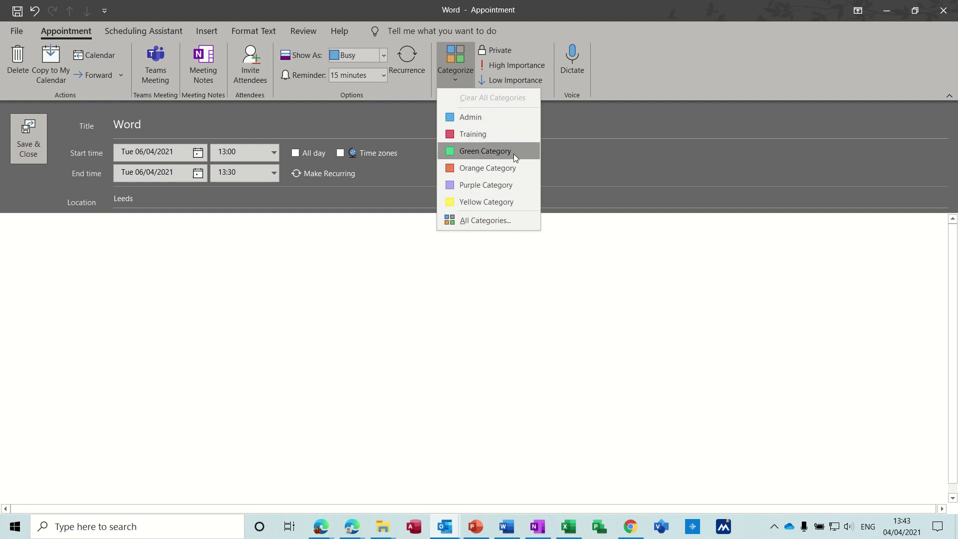
# - In Color Categories, rename Green Category to 'Finance', make it peach, and tick it for Word
pyautogui.click(472, 221)
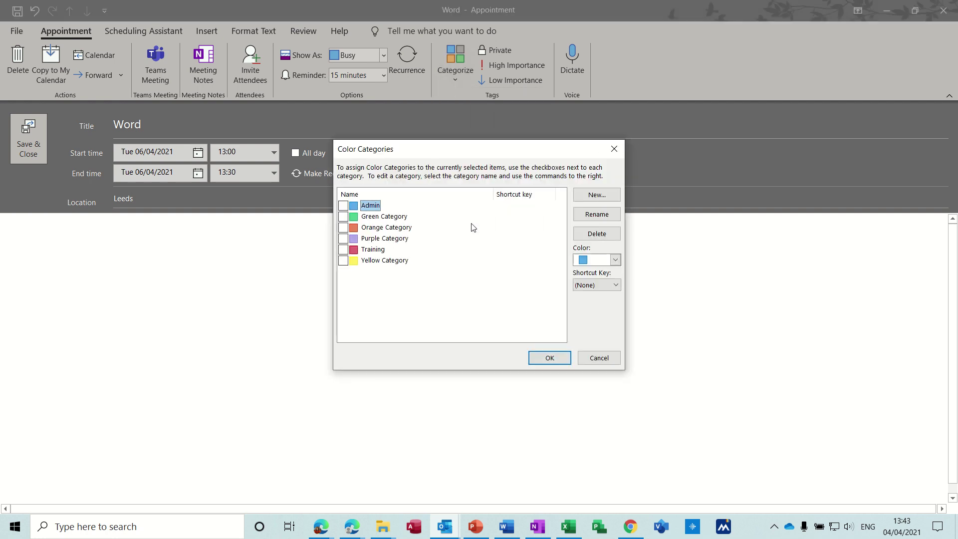
pyautogui.click(370, 218)
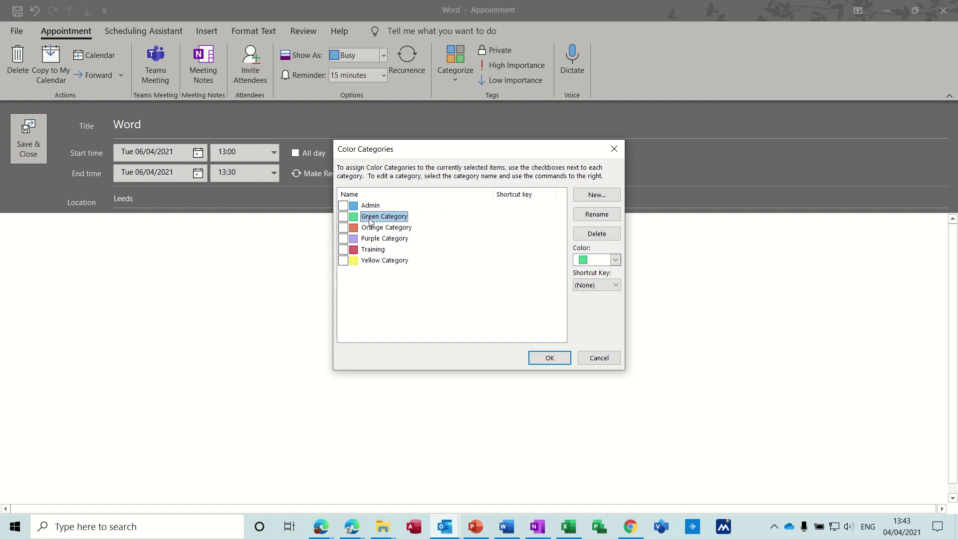
pyautogui.click(578, 215)
pyautogui.write('Finance')
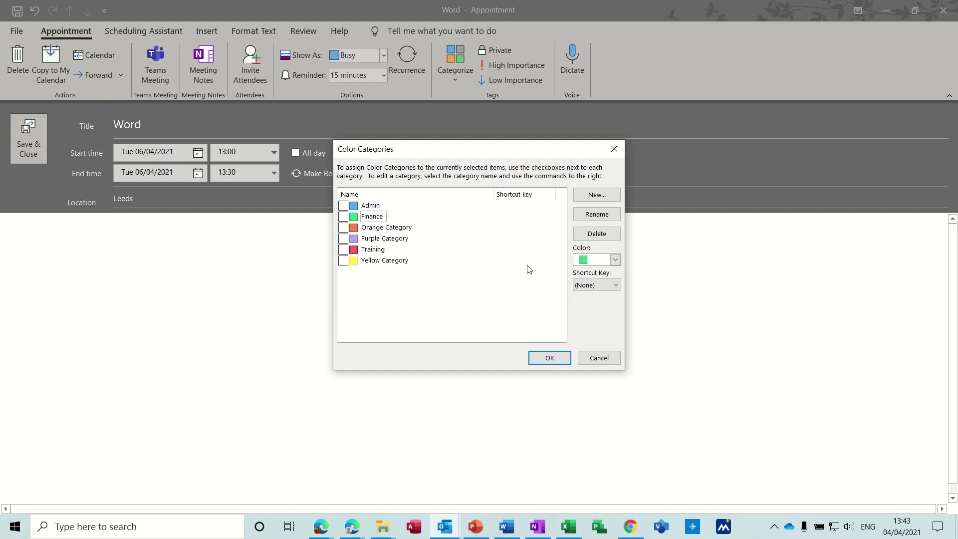
pyautogui.press('Return')
pyautogui.click(616, 260)
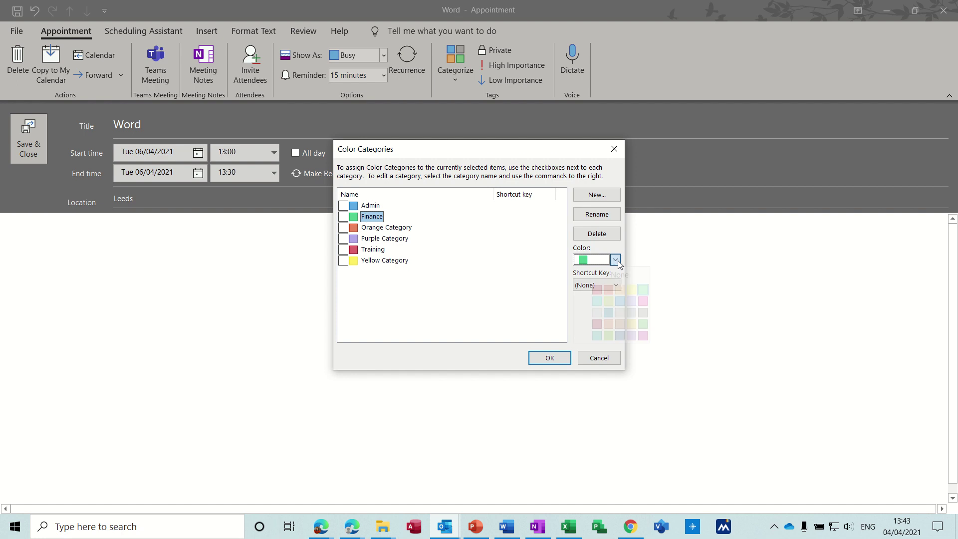
pyautogui.click(620, 291)
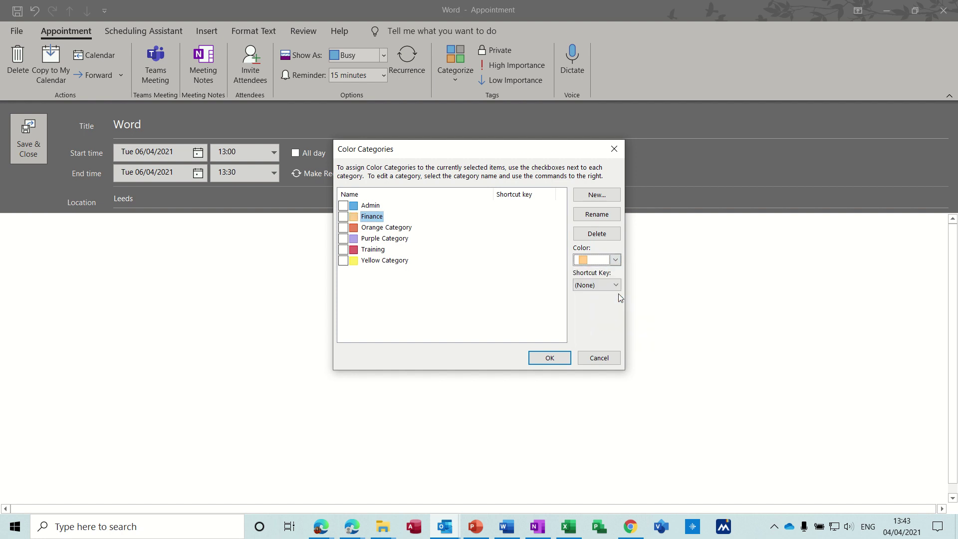
pyautogui.click(343, 217)
# - Save the Finance-categorised Word appointment, then open and close the Tuesday 10:00 Training appointment
pyautogui.click(547, 358)
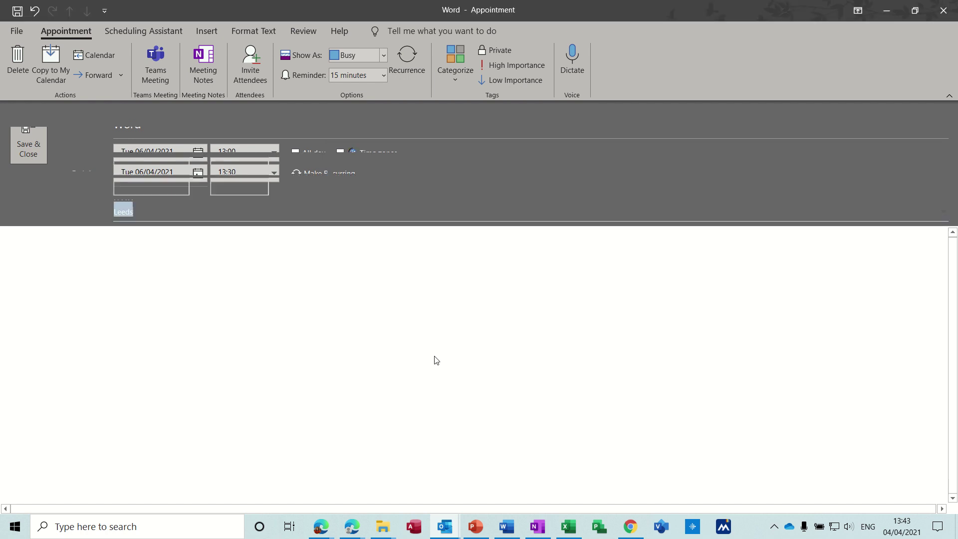
pyautogui.click(34, 155)
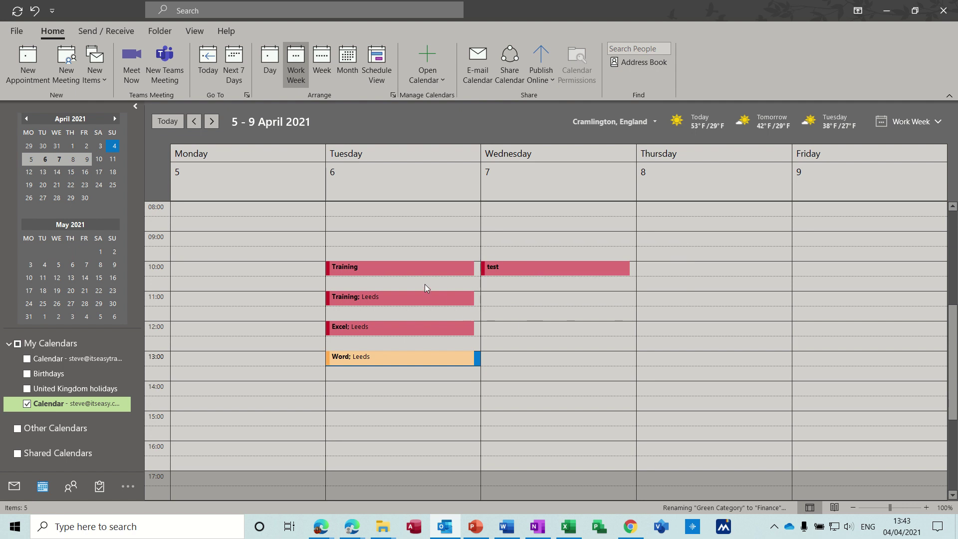
pyautogui.moveTo(400, 267)
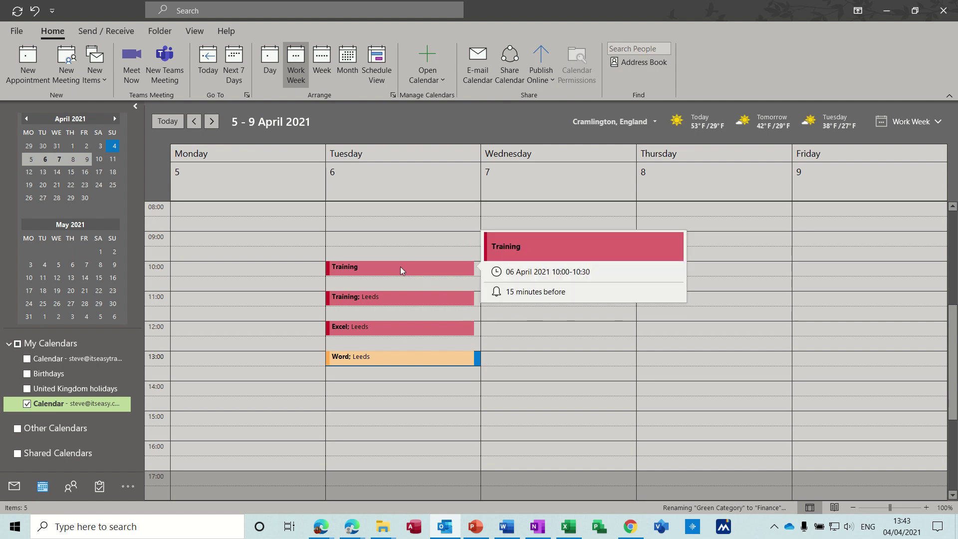
pyautogui.doubleClick(401, 266)
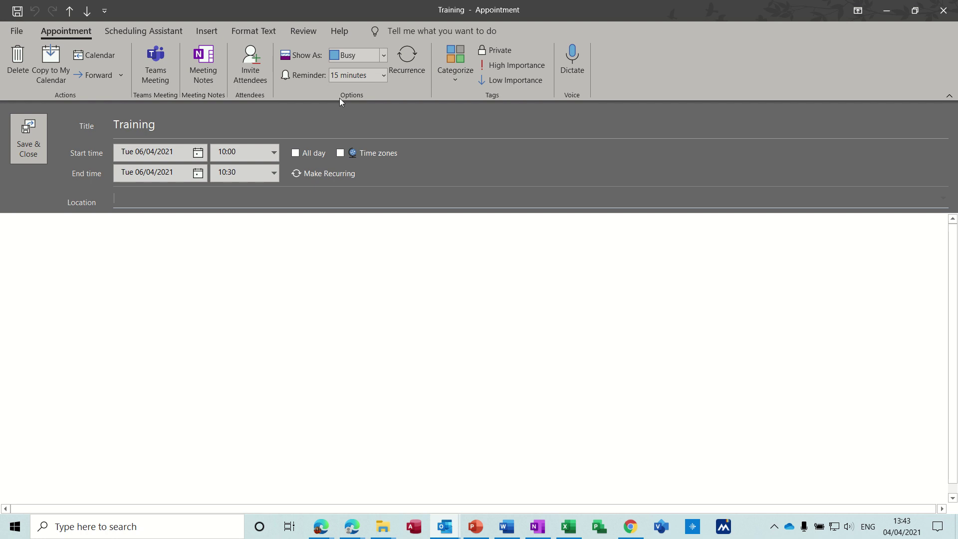
pyautogui.click(943, 10)
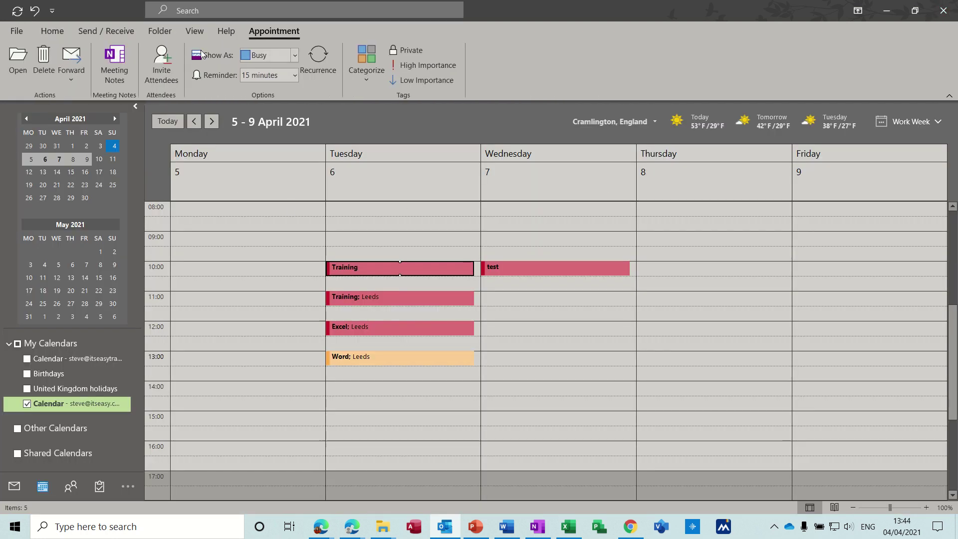
# - Add a calendar conditional formatting rule named 'Finance' with a peach colour
pyautogui.click(195, 33)
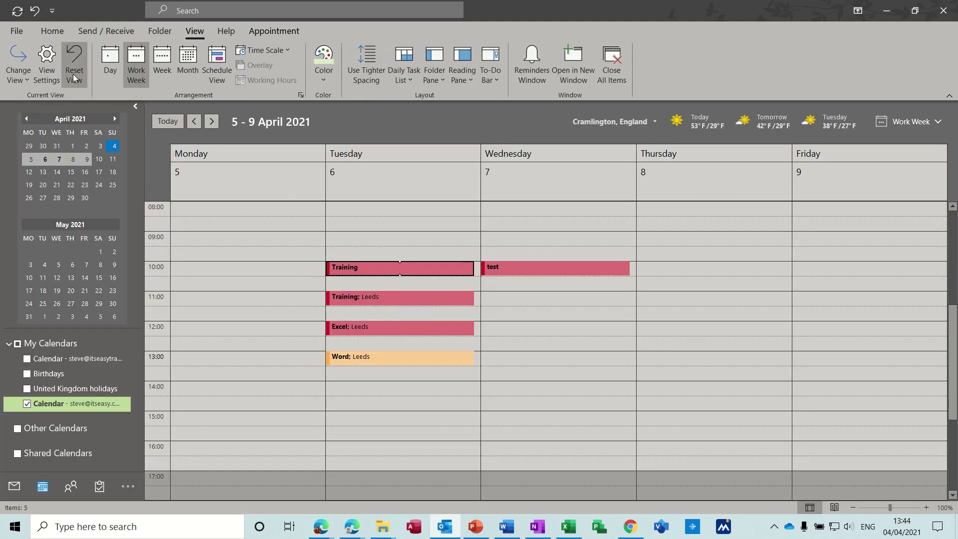
pyautogui.click(47, 59)
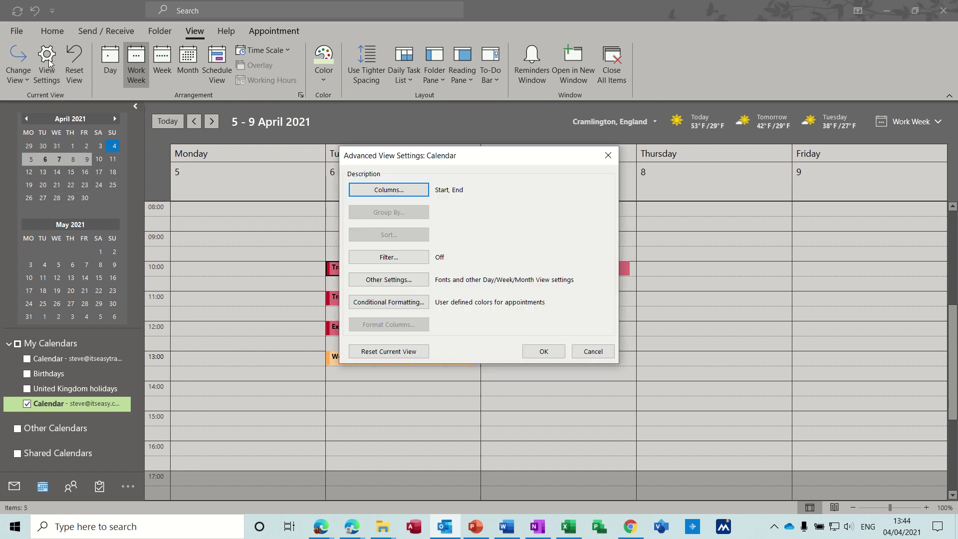
pyautogui.click(385, 303)
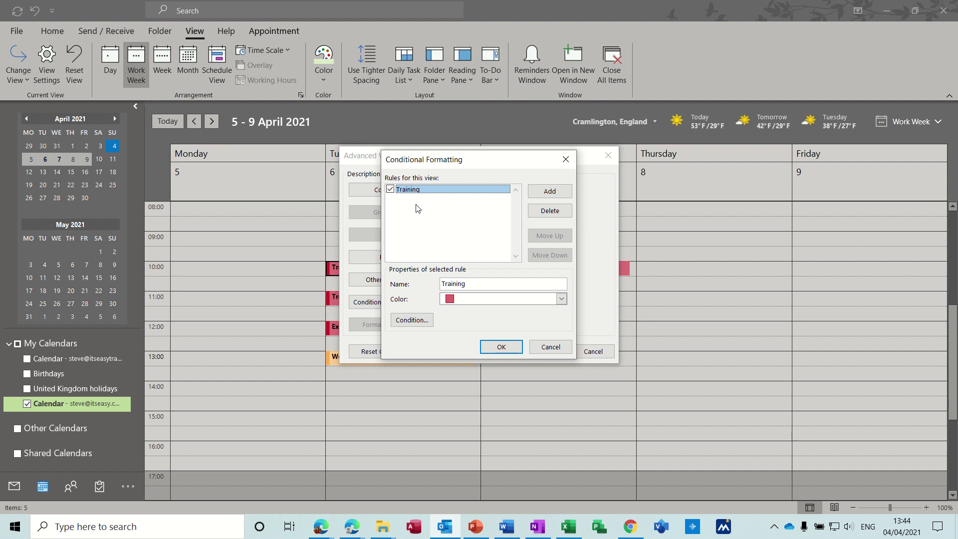
pyautogui.click(549, 192)
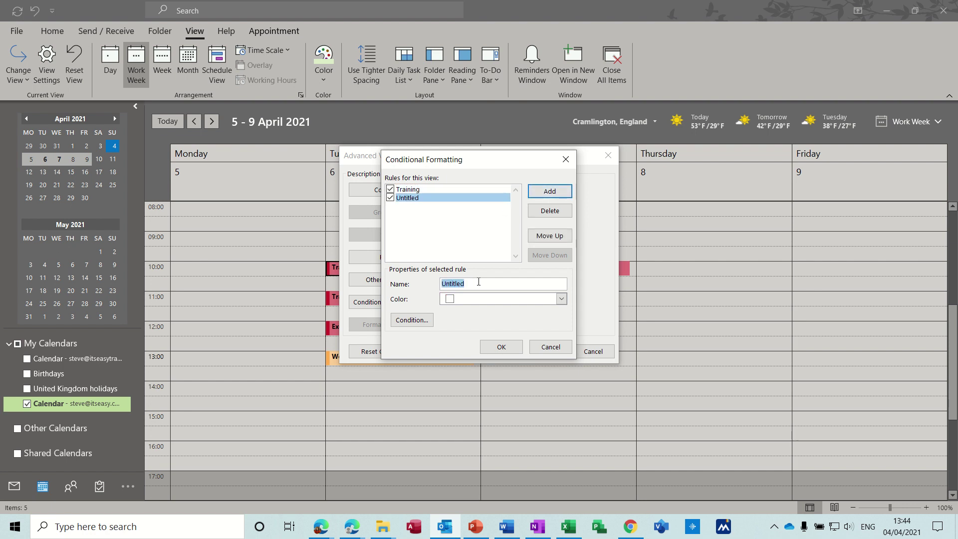
pyautogui.write('Finance')
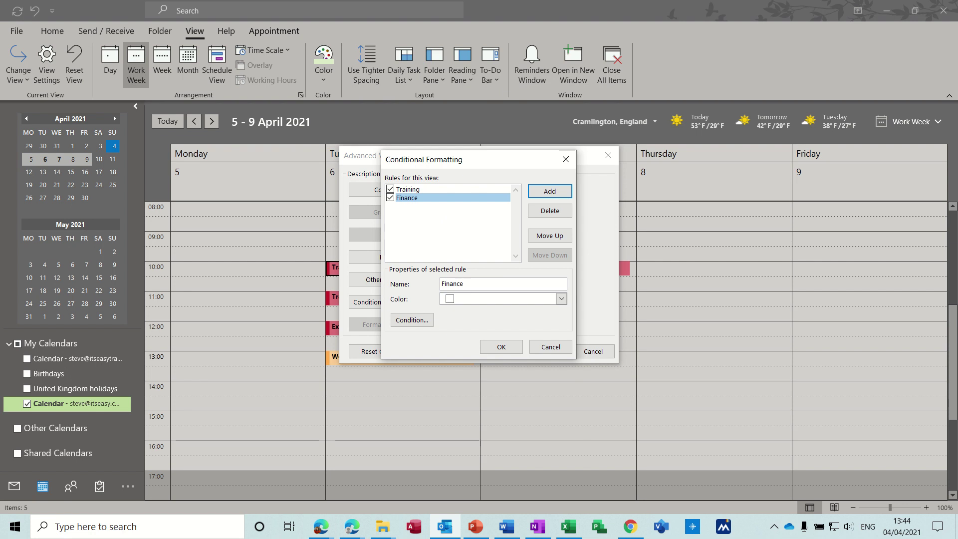
pyautogui.click(561, 298)
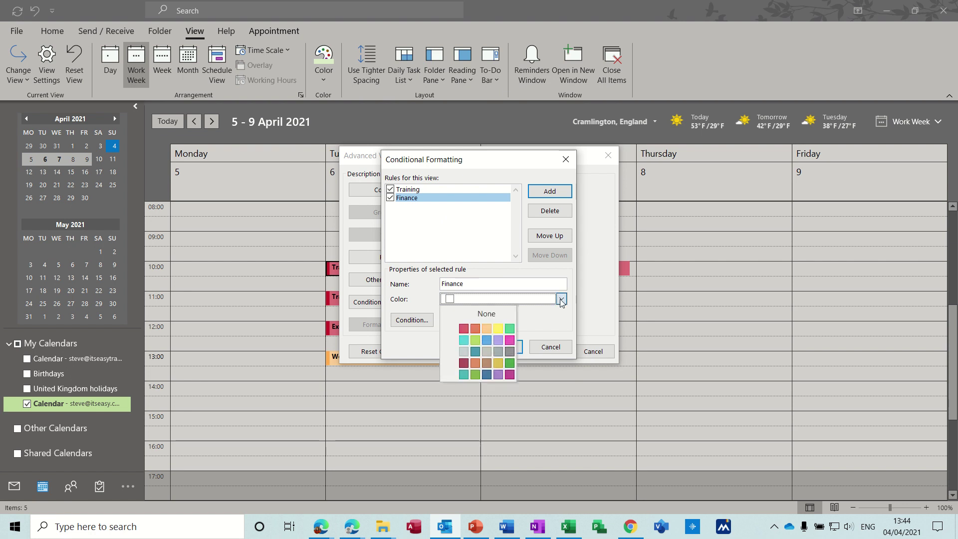
pyautogui.click(486, 329)
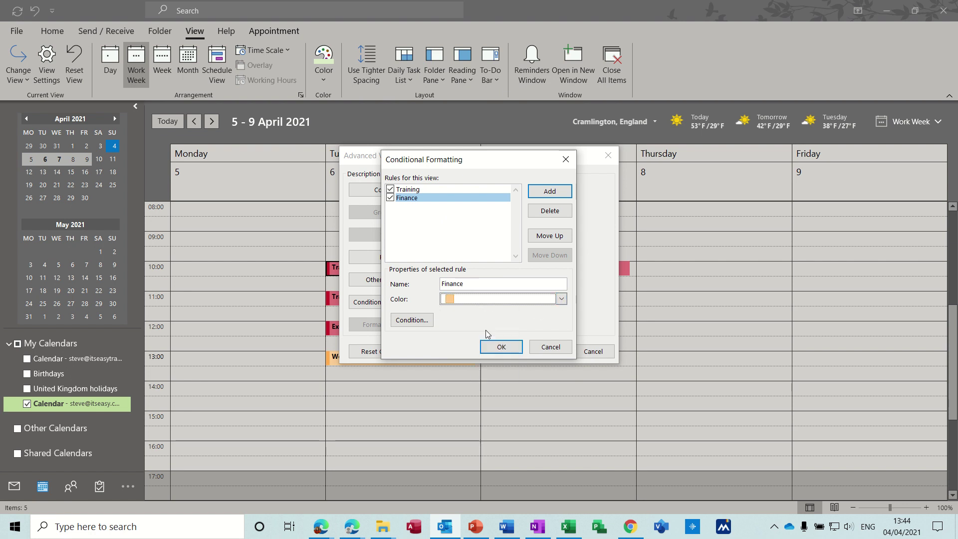
# - Set the rule's condition to 'Finance' in subject and notes fields, then confirm all dialogs
pyautogui.click(411, 320)
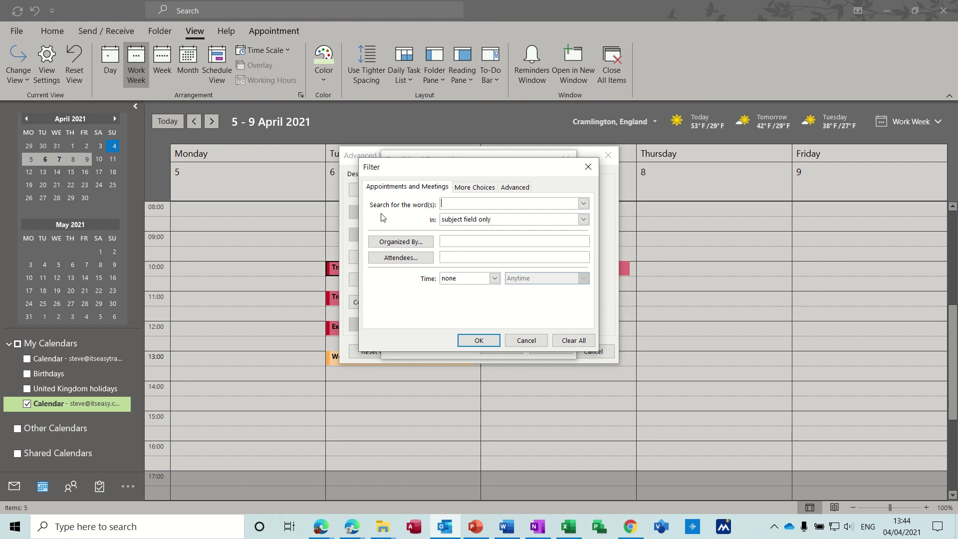
pyautogui.write('Finance')
pyautogui.click(583, 220)
pyautogui.click(529, 240)
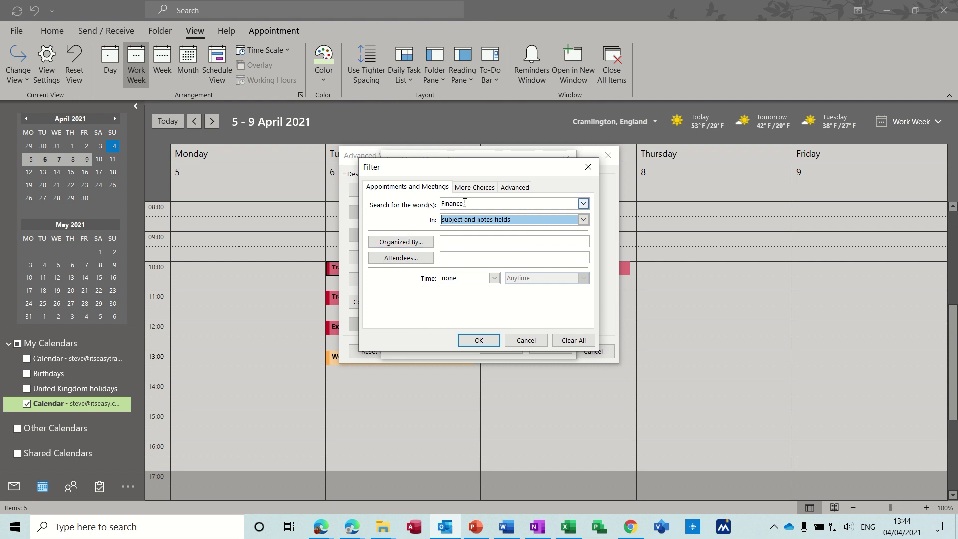
pyautogui.click(472, 189)
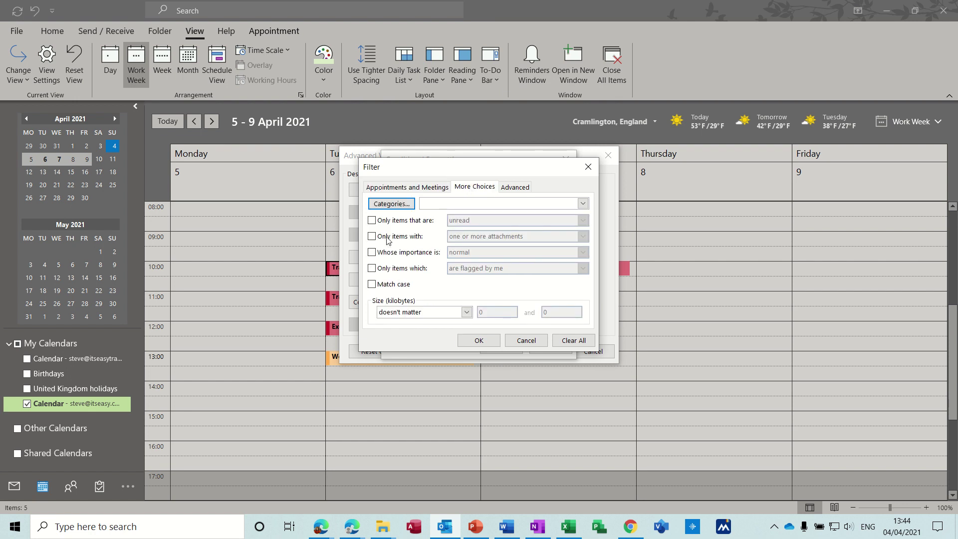
pyautogui.click(514, 190)
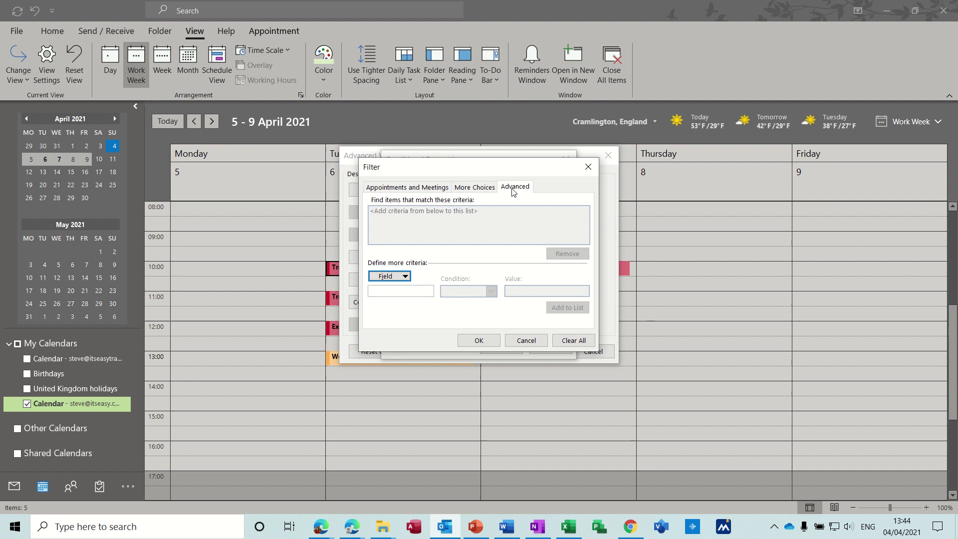
pyautogui.click(407, 277)
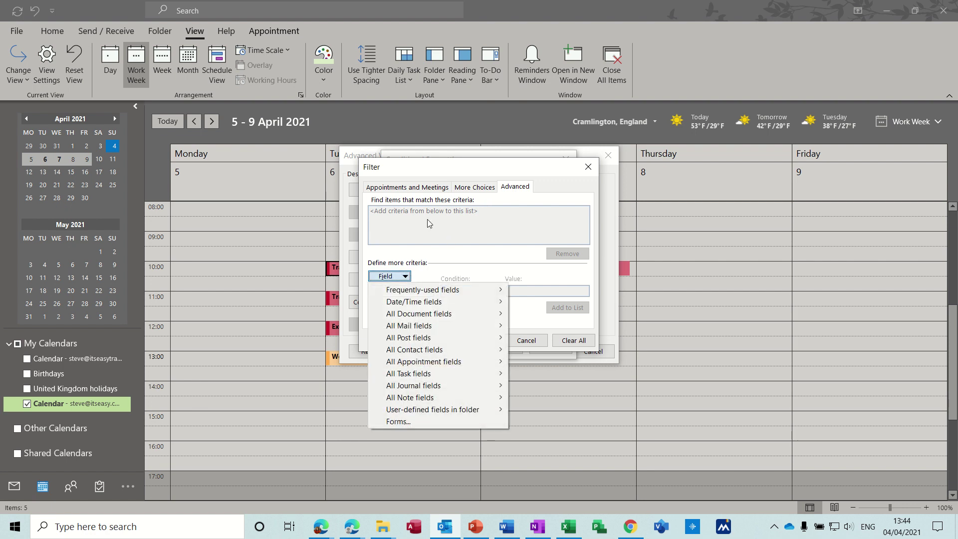
pyautogui.click(397, 188)
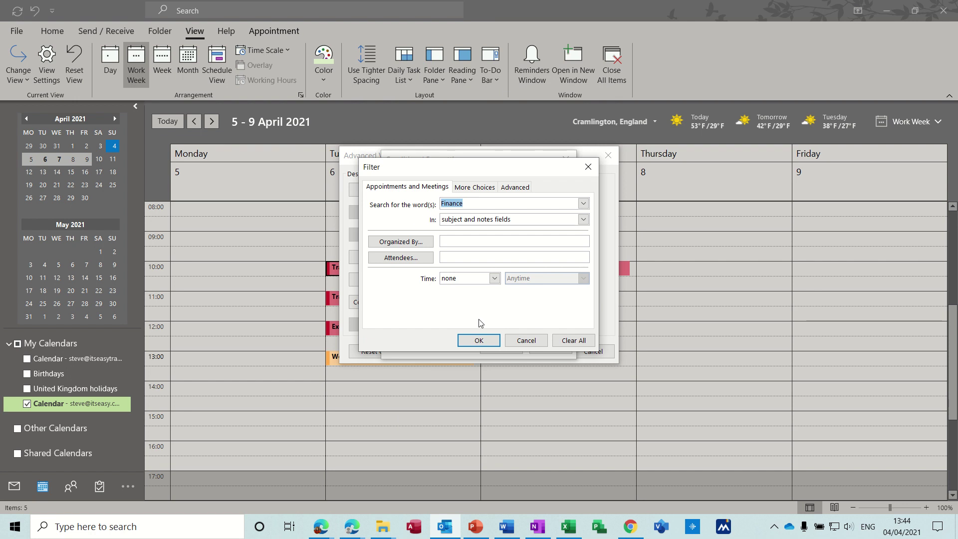
pyautogui.click(478, 340)
pyautogui.click(501, 350)
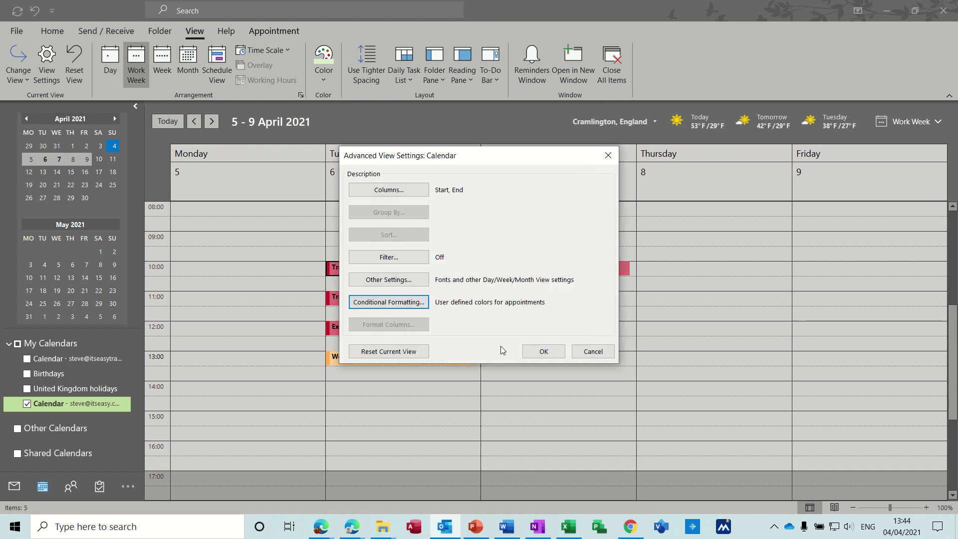
pyautogui.click(529, 354)
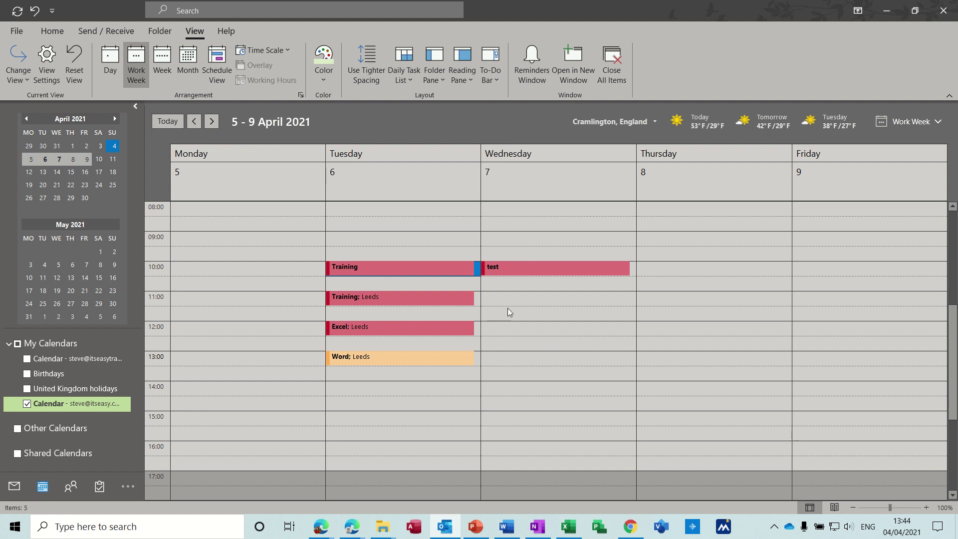
# - Add an 'Admin' appointment in Leeds on Wednesday 7 April at 11:00 with 'Finance meeting' notes
pyautogui.doubleClick(524, 300)
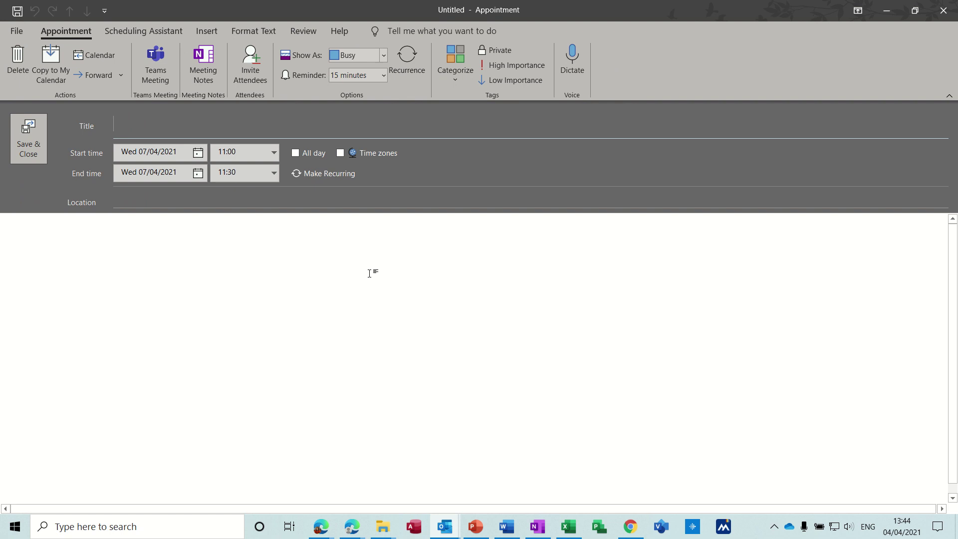
pyautogui.write('Admin')
pyautogui.click(193, 200)
pyautogui.write('Leeds')
pyautogui.click(144, 250)
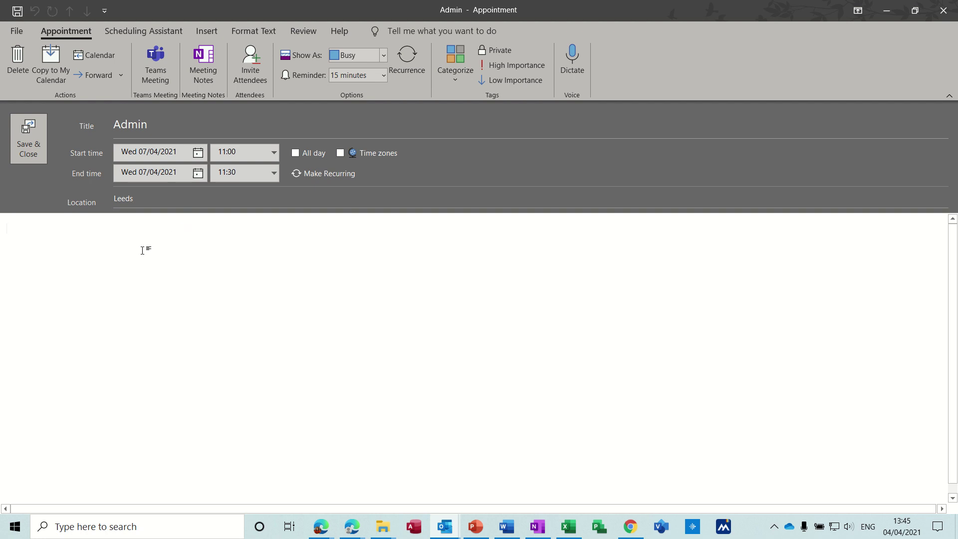
pyautogui.write('Finance meeting')
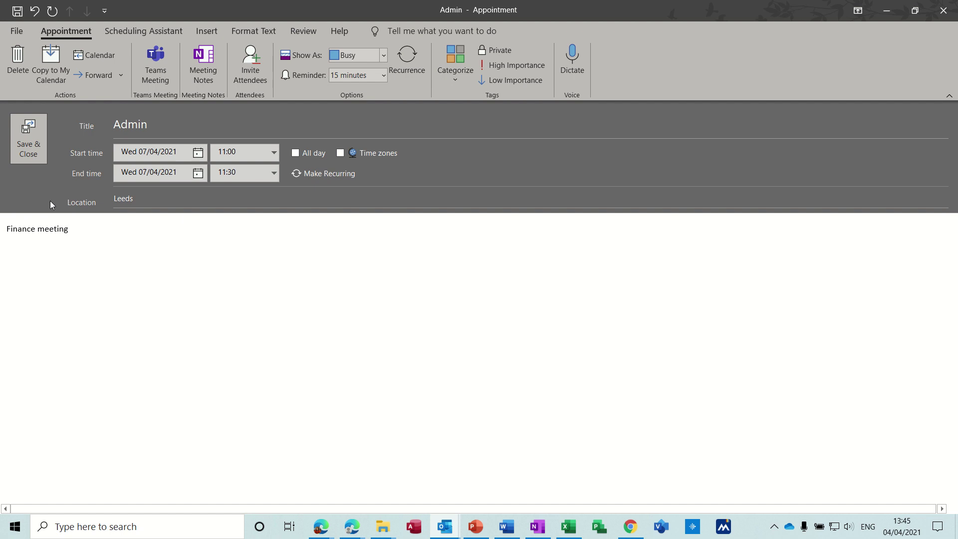
pyautogui.click(24, 135)
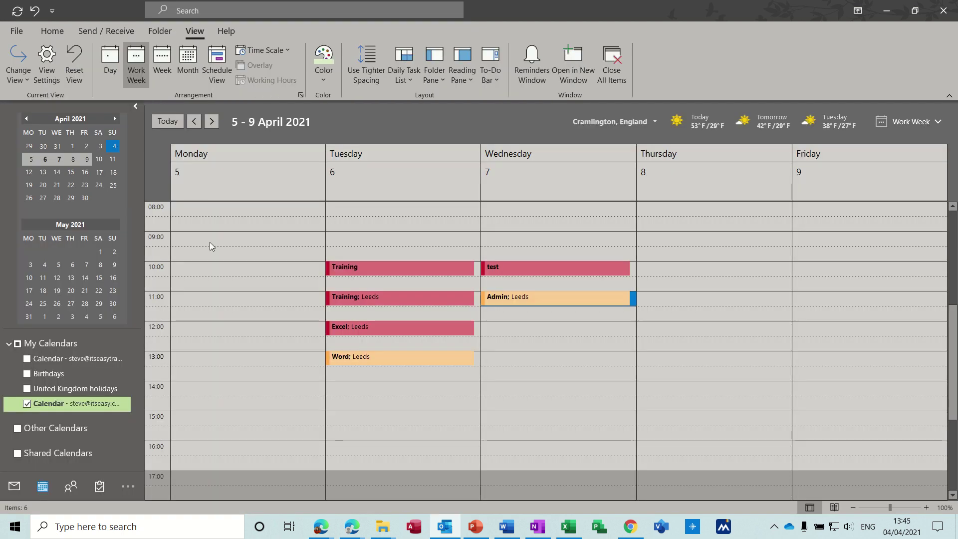
pyautogui.moveTo(514, 302)
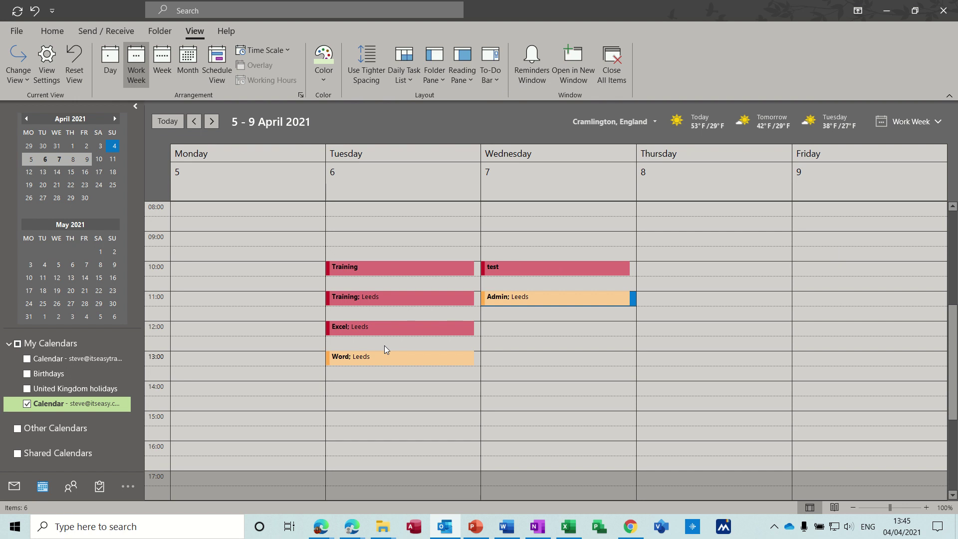
# - From Mail, send a new email with a Training subject to your own address
pyautogui.click(13, 487)
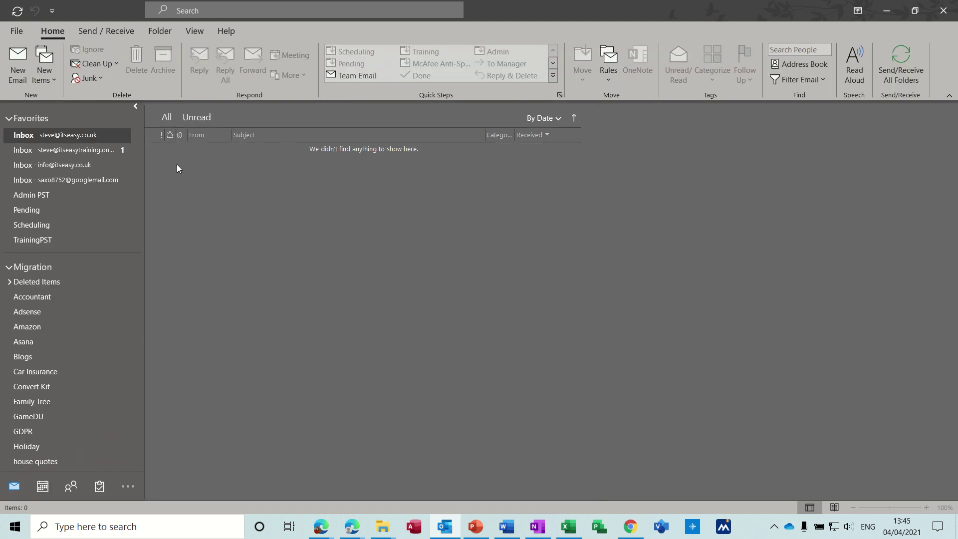
pyautogui.click(18, 64)
pyautogui.write('s')
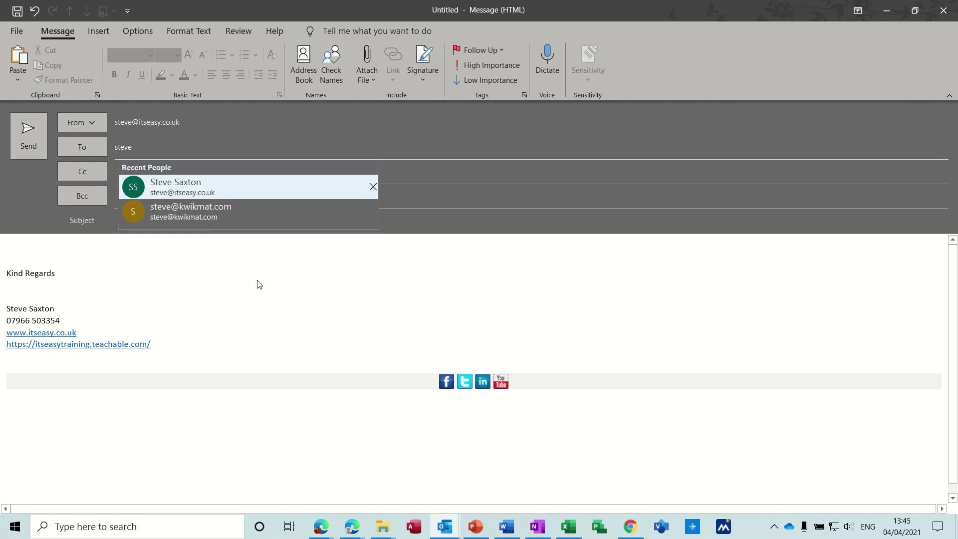
pyautogui.write('teve')
pyautogui.click(211, 187)
pyautogui.click(186, 223)
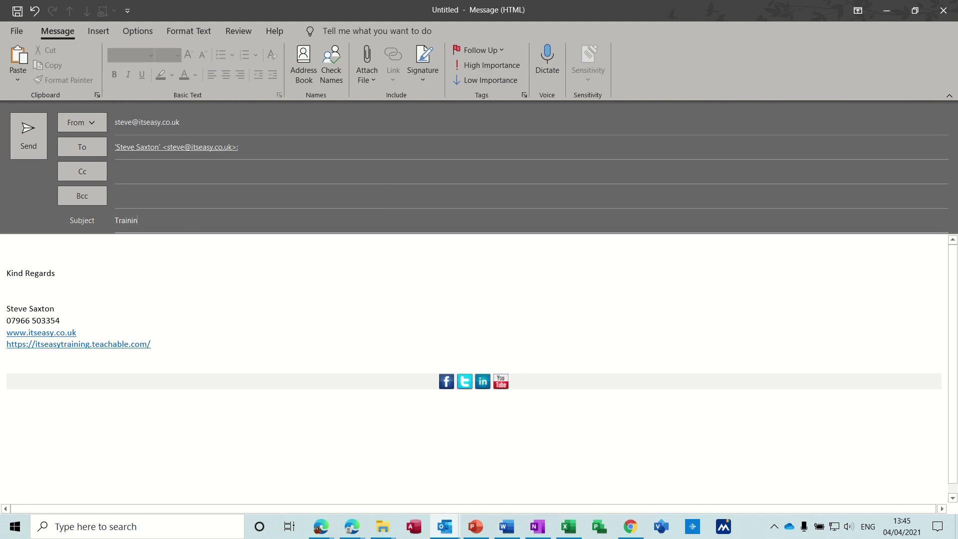
pyautogui.click(28, 136)
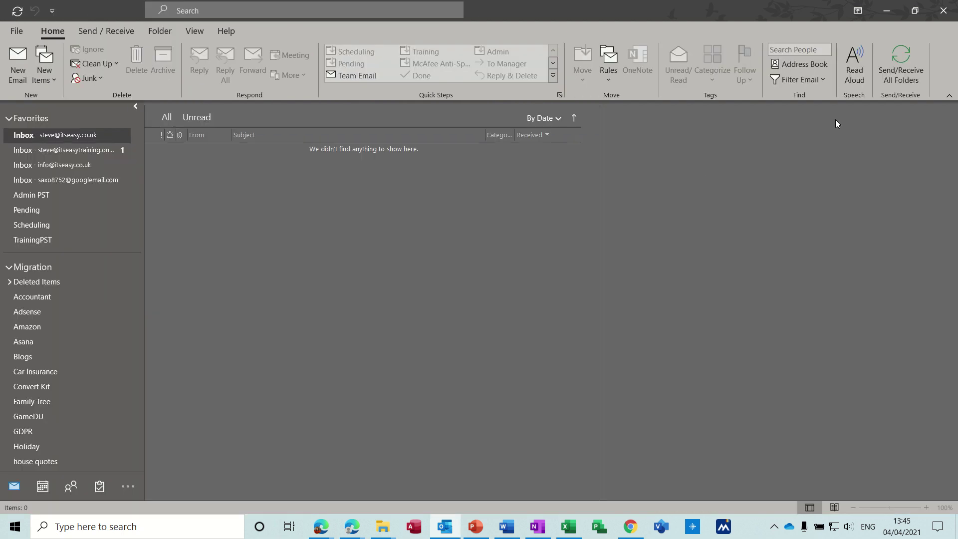
# - Run Send/Receive All Folders and select the newly arrived Training message in the Inbox
pyautogui.click(898, 67)
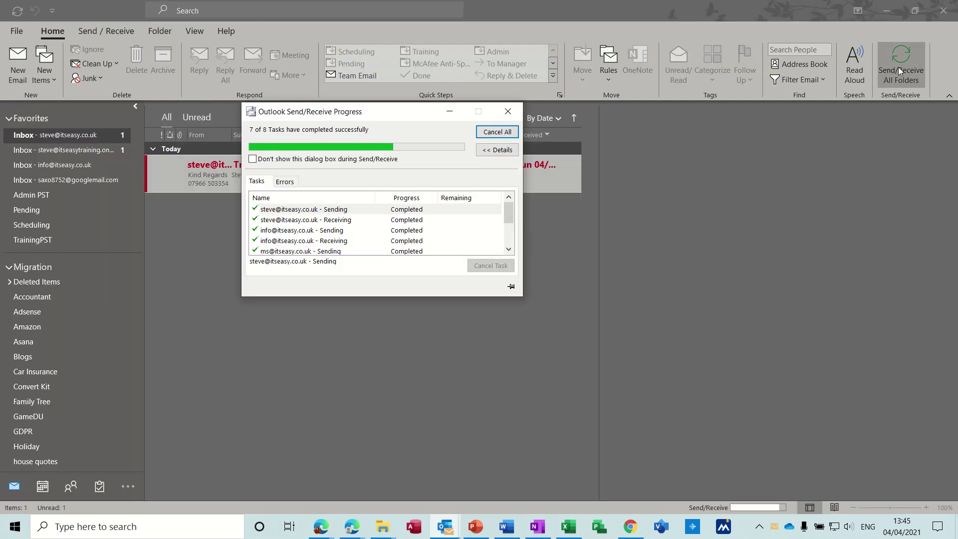
pyautogui.click(269, 184)
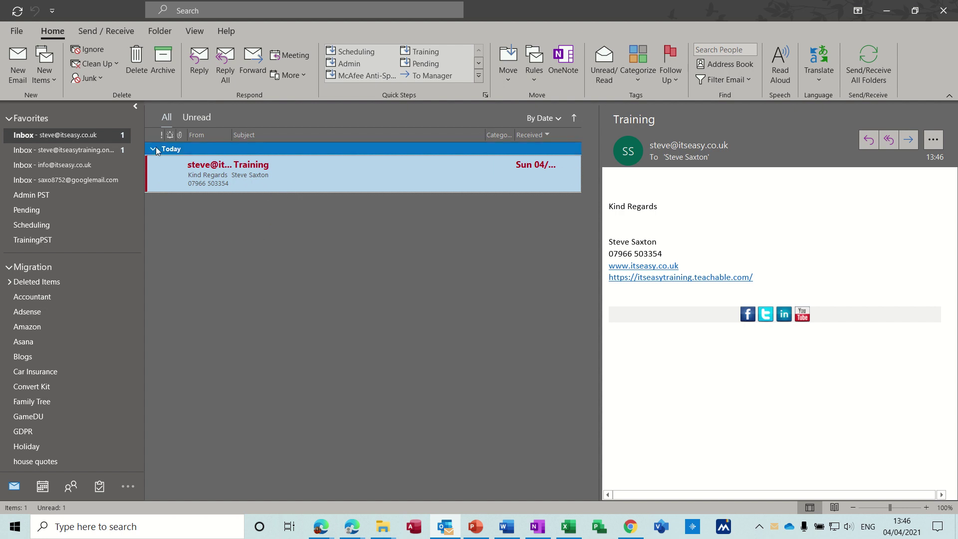
pyautogui.click(198, 153)
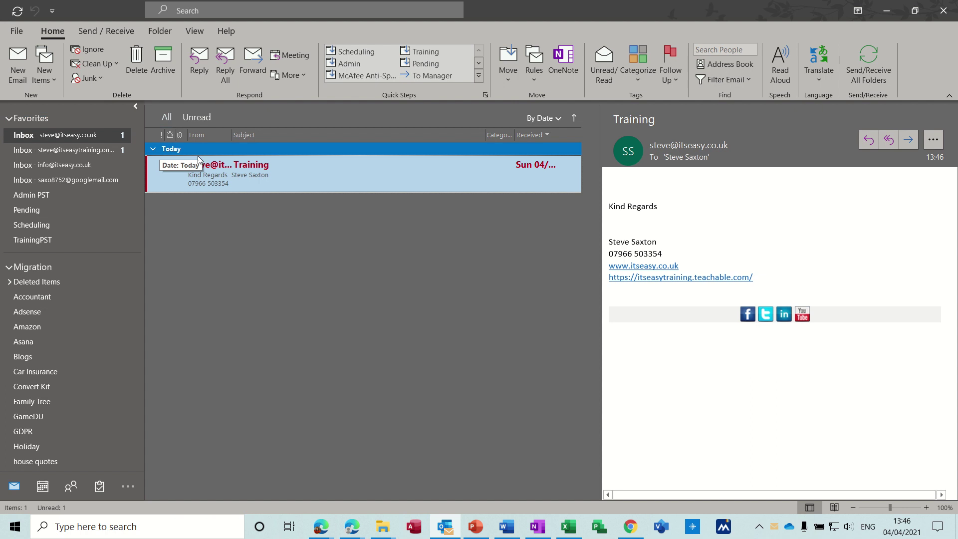
# - Change the mail view's Youtube conditional formatting rule font to bold
pyautogui.click(195, 32)
pyautogui.click(48, 67)
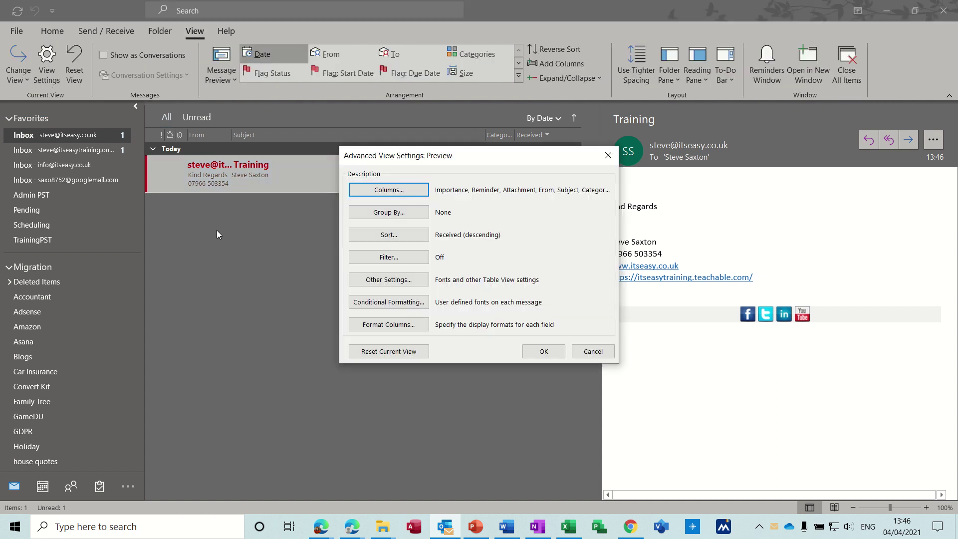
pyautogui.click(382, 302)
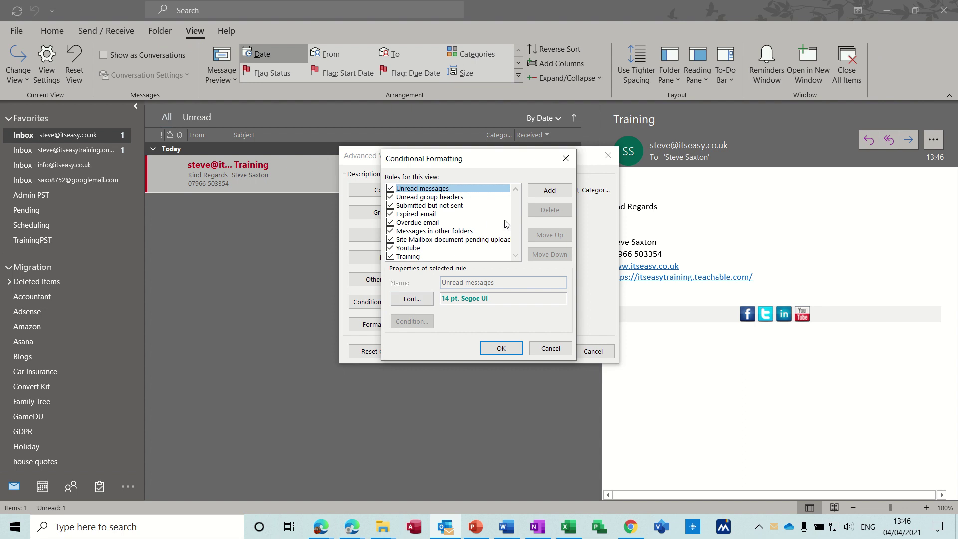
pyautogui.click(407, 248)
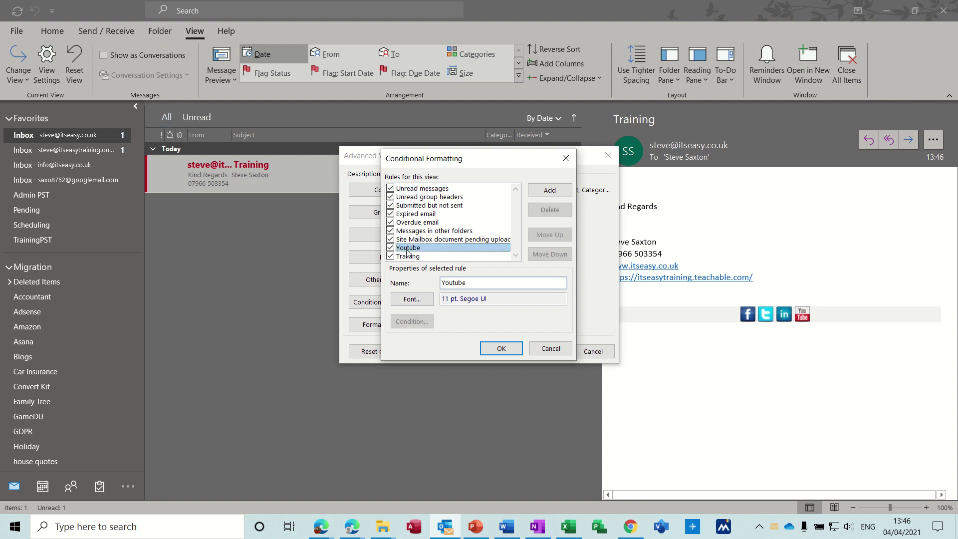
pyautogui.click(411, 301)
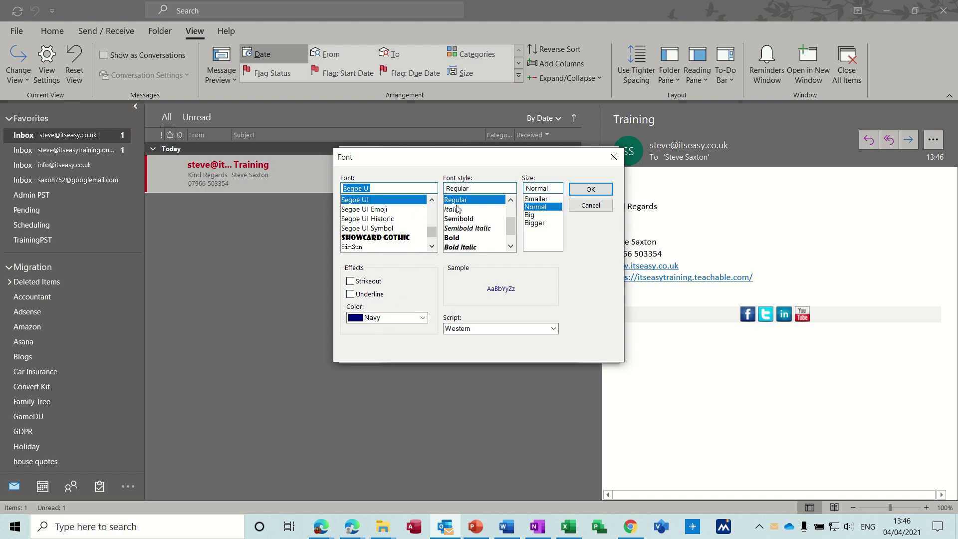
pyautogui.click(454, 241)
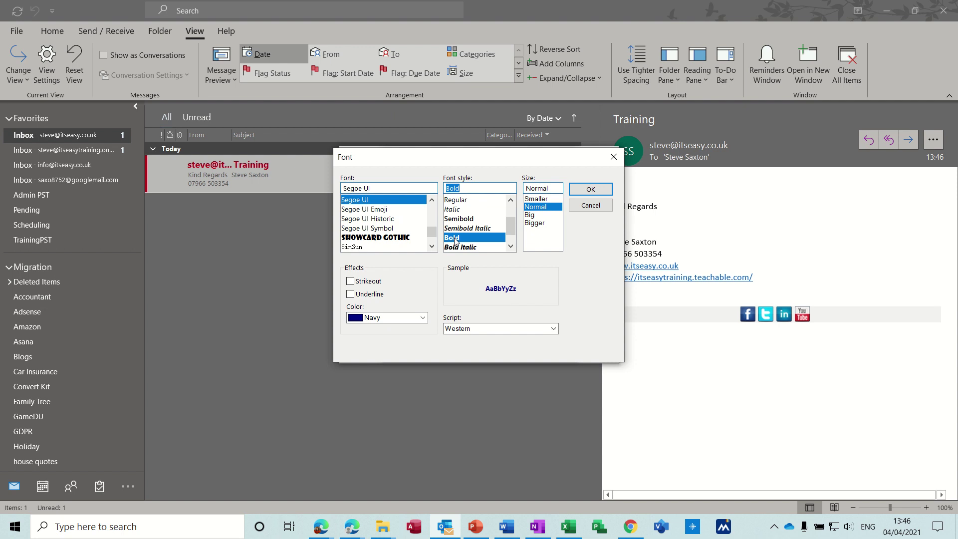
pyautogui.click(579, 194)
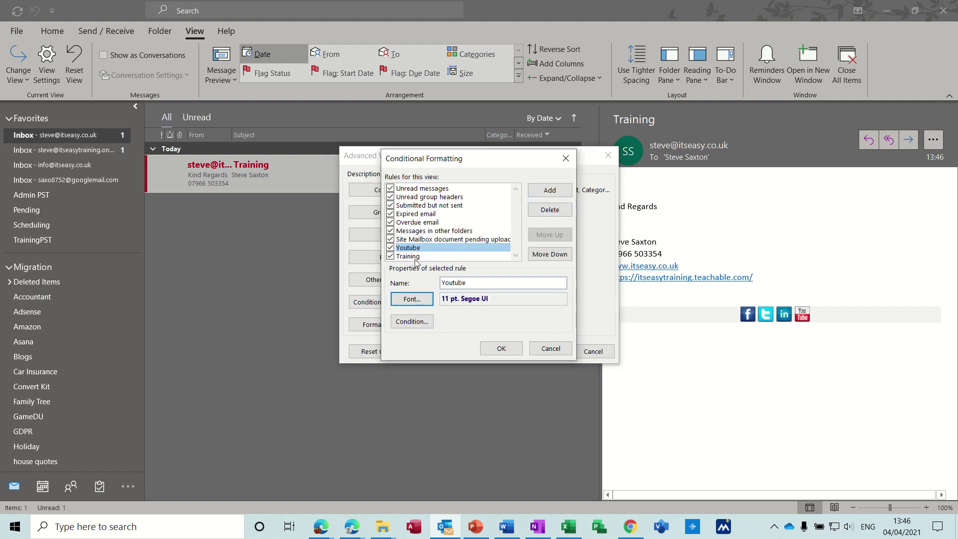
# - Give the Training rule a bold, Bigger font, then close Conditional Formatting and Advanced View Settings
pyautogui.click(415, 256)
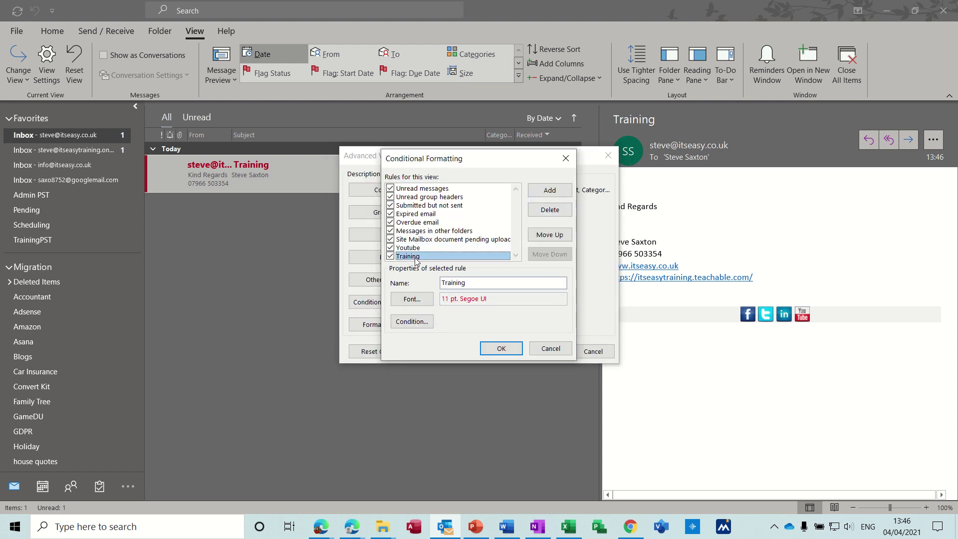
pyautogui.click(414, 300)
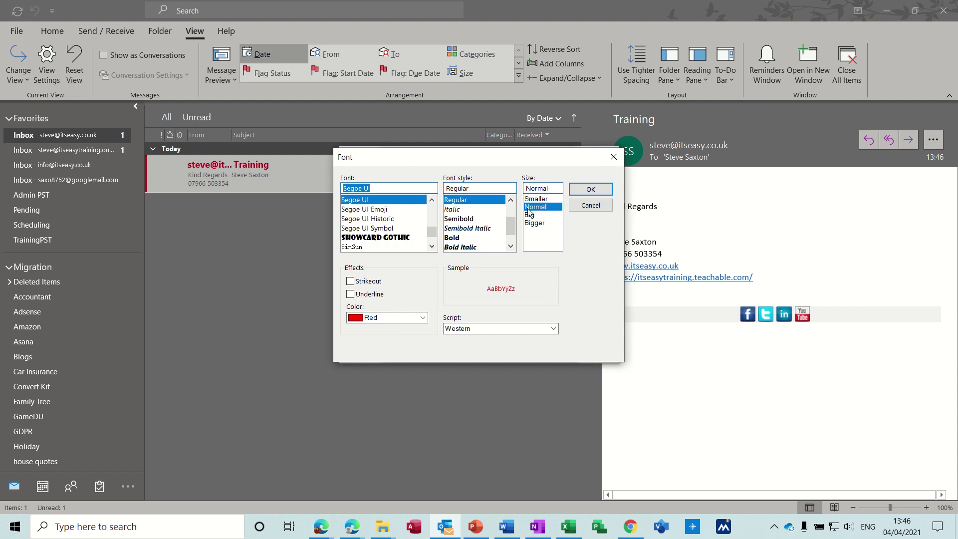
pyautogui.click(455, 238)
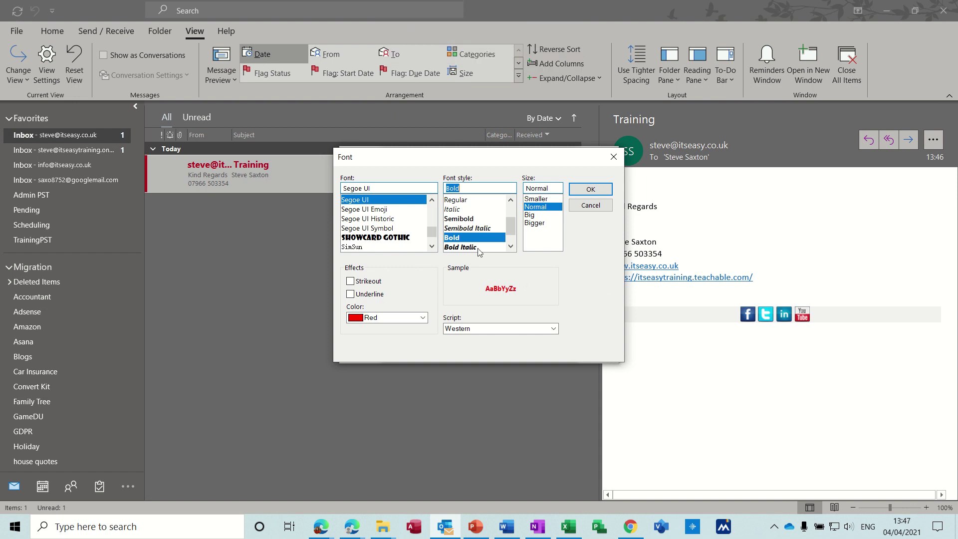
pyautogui.click(532, 224)
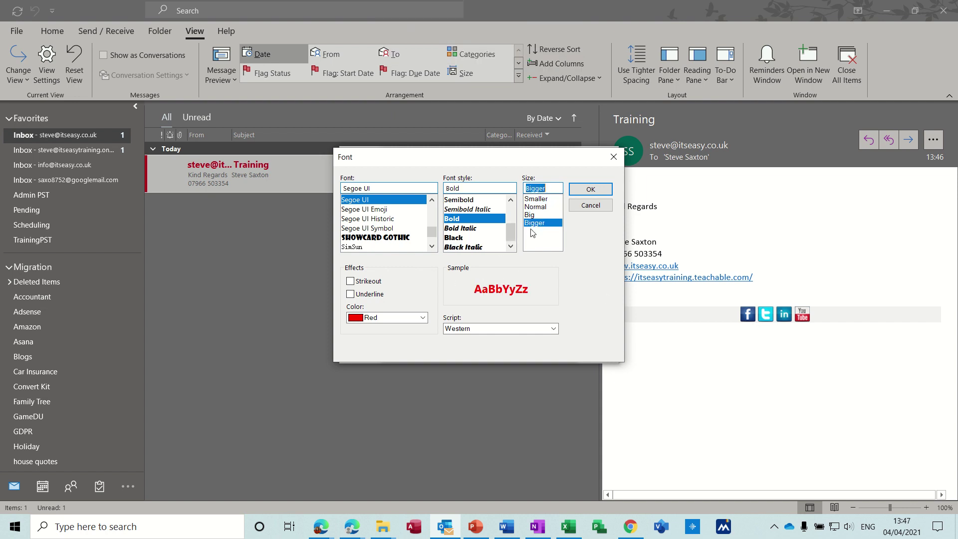
pyautogui.click(590, 188)
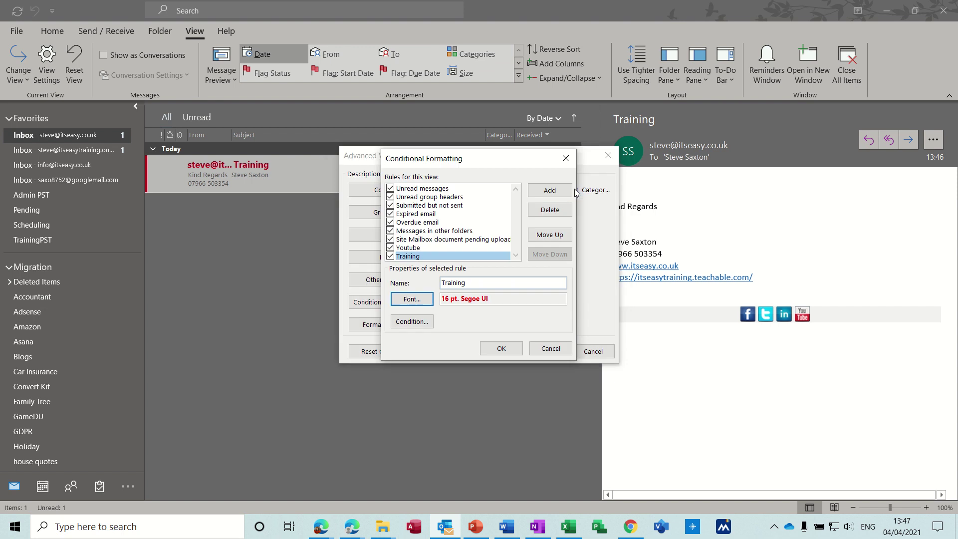
pyautogui.click(502, 349)
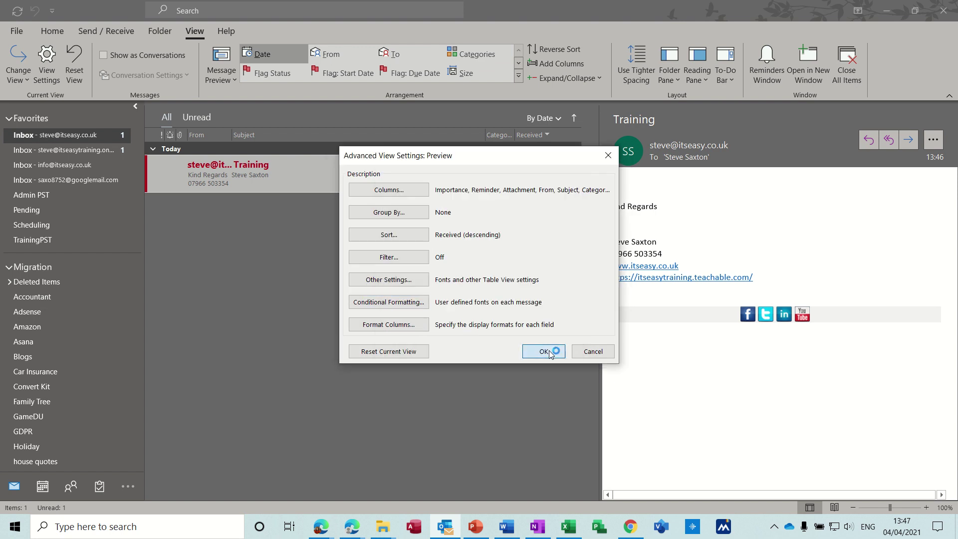
pyautogui.click(549, 351)
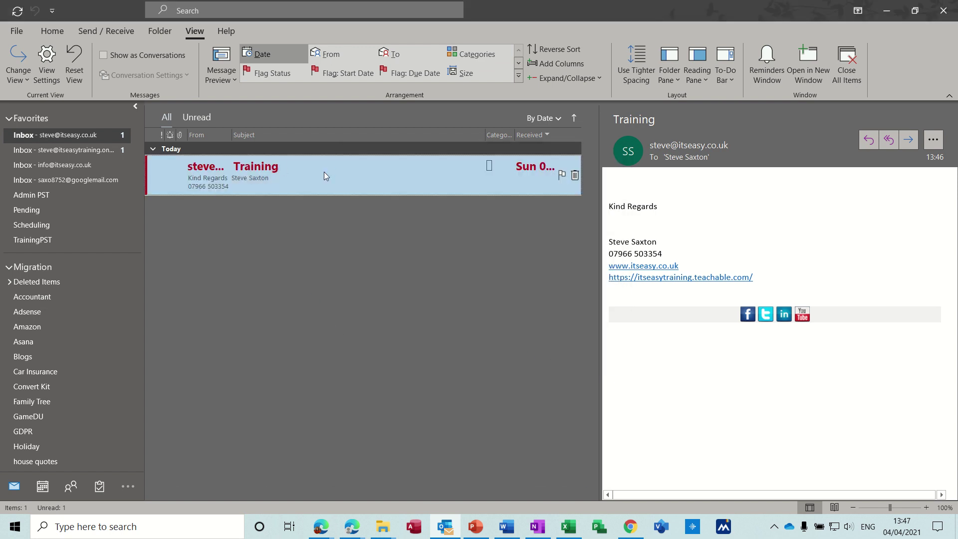
# - Switch to the second inbox and back, then mark the Training message as unread
pyautogui.click(97, 152)
pyautogui.click(94, 135)
pyautogui.rightClick(259, 175)
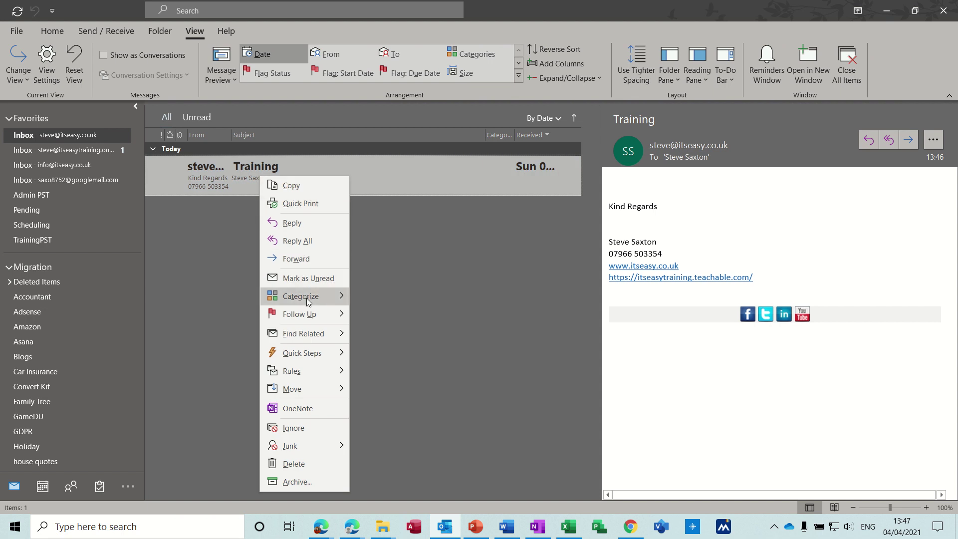
pyautogui.click(326, 280)
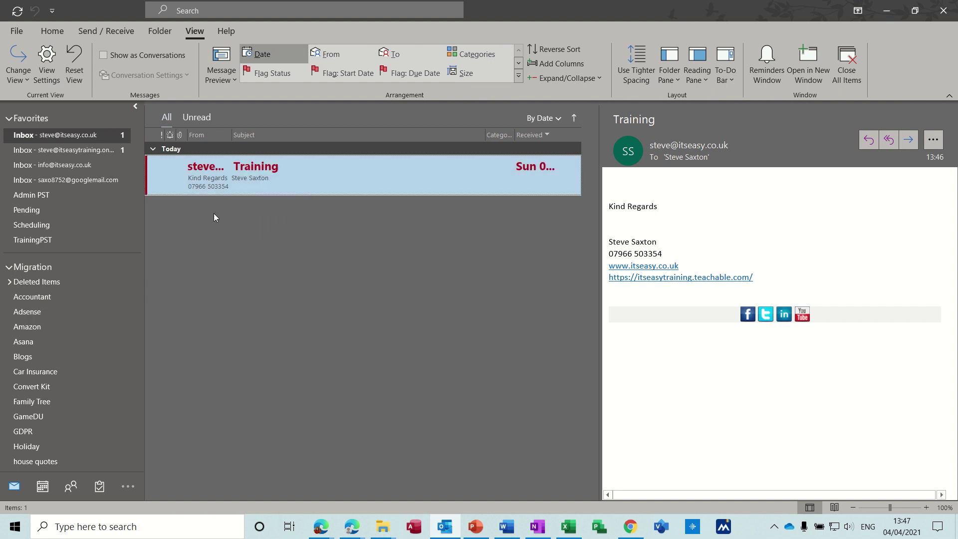
pyautogui.moveTo(291, 190)
# - Add a conditional formatting rule named 'Finance' to the current view and open its Font settings
pyautogui.click(48, 68)
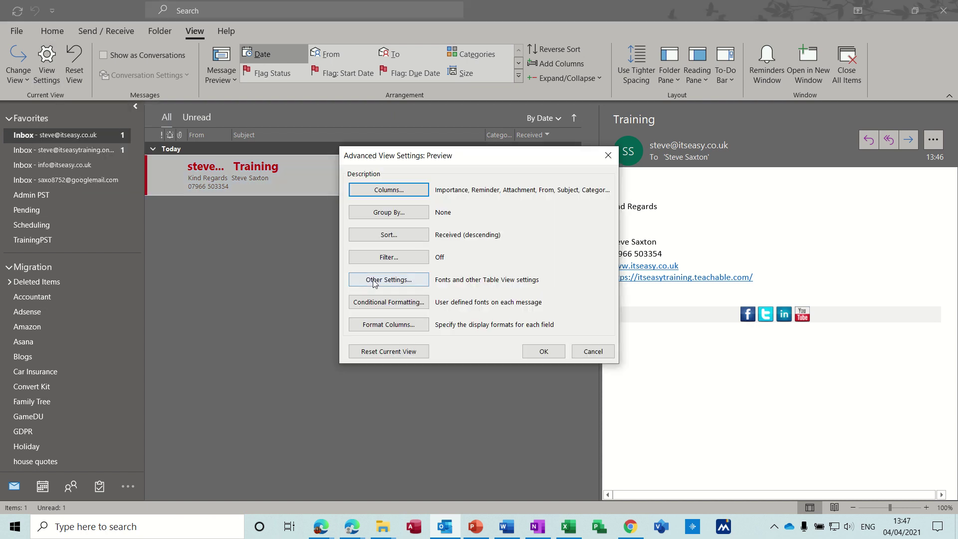
pyautogui.click(387, 302)
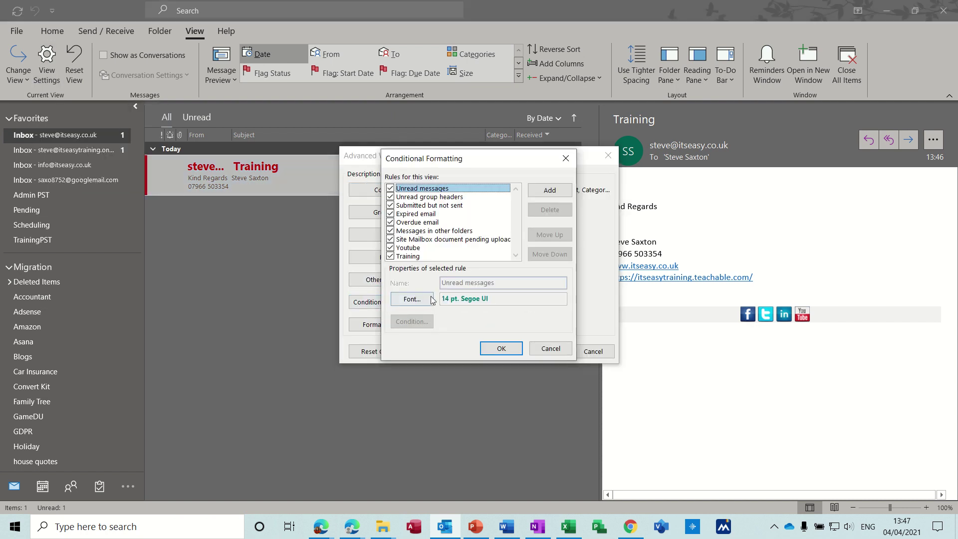
pyautogui.click(550, 191)
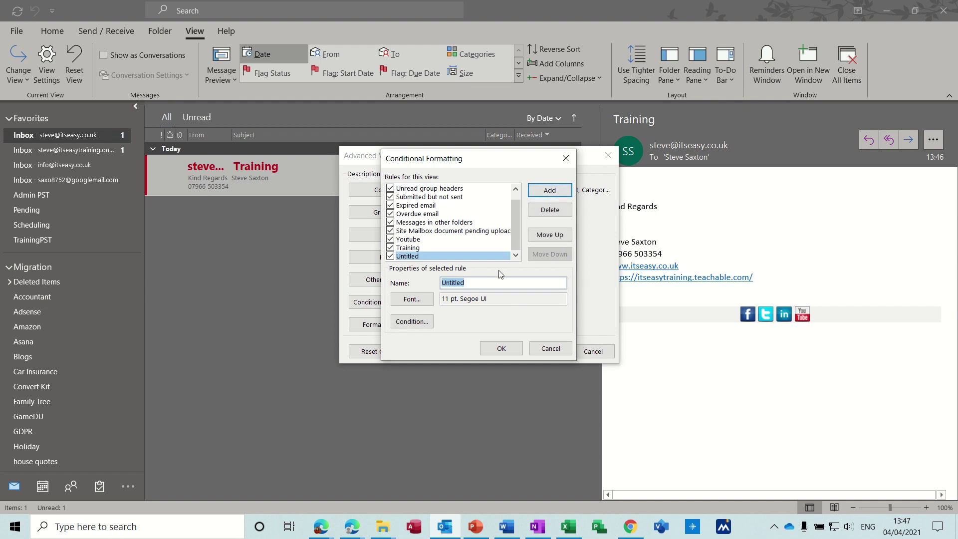
pyautogui.write('Finance')
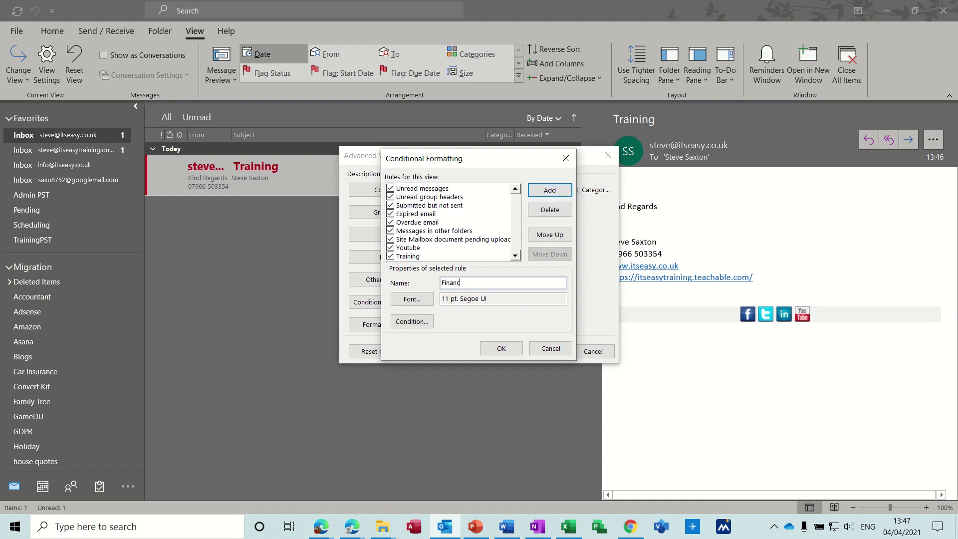
pyautogui.click(409, 300)
# - Set the Finance rule's font to bold, Big and silver
pyautogui.click(423, 318)
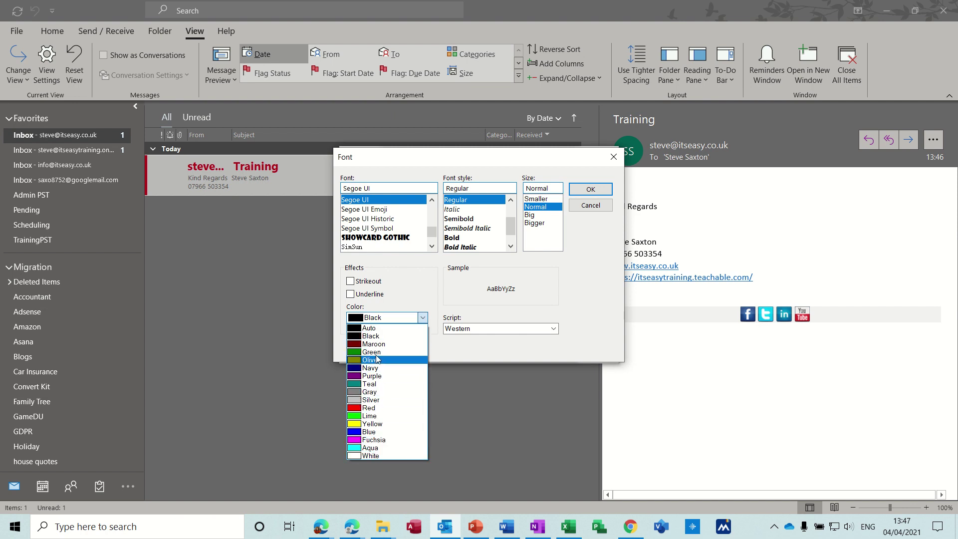
pyautogui.click(377, 425)
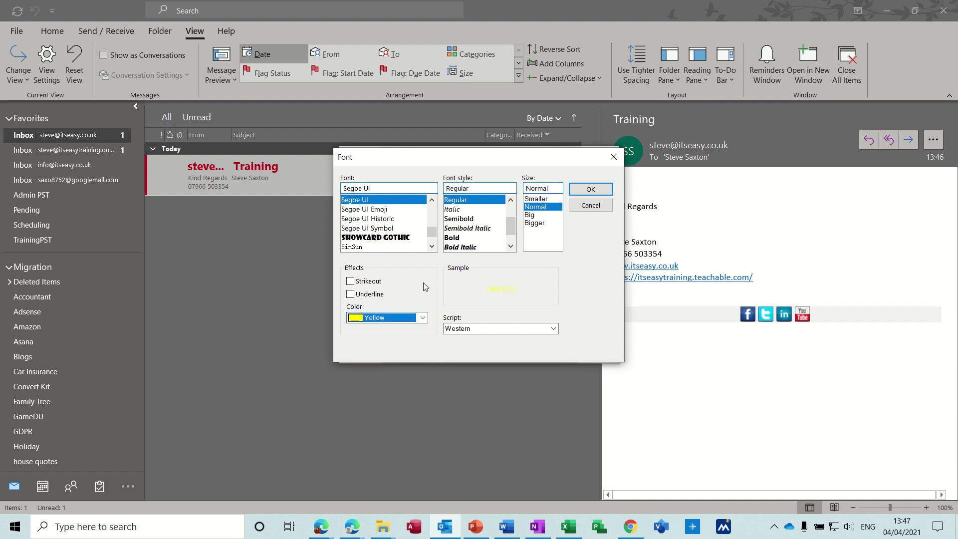
pyautogui.click(455, 238)
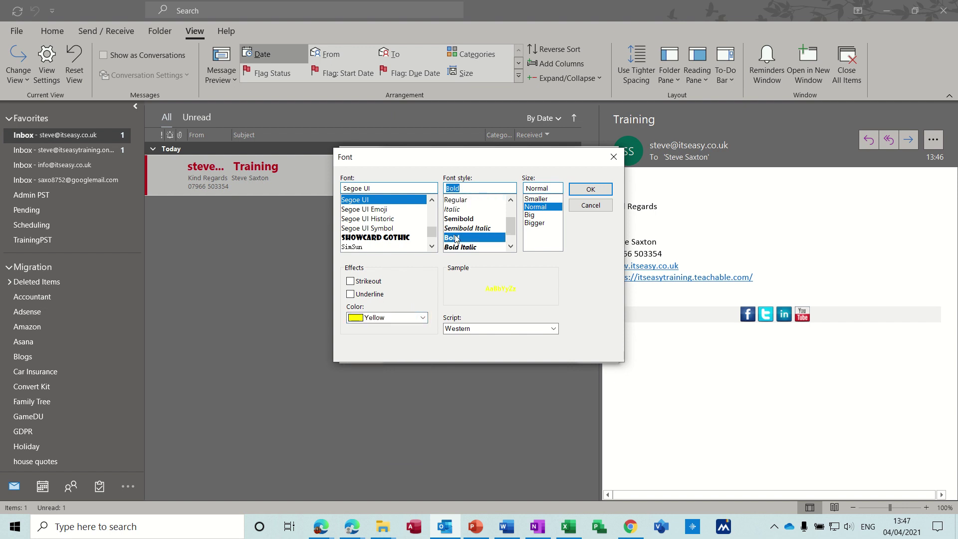
pyautogui.click(530, 214)
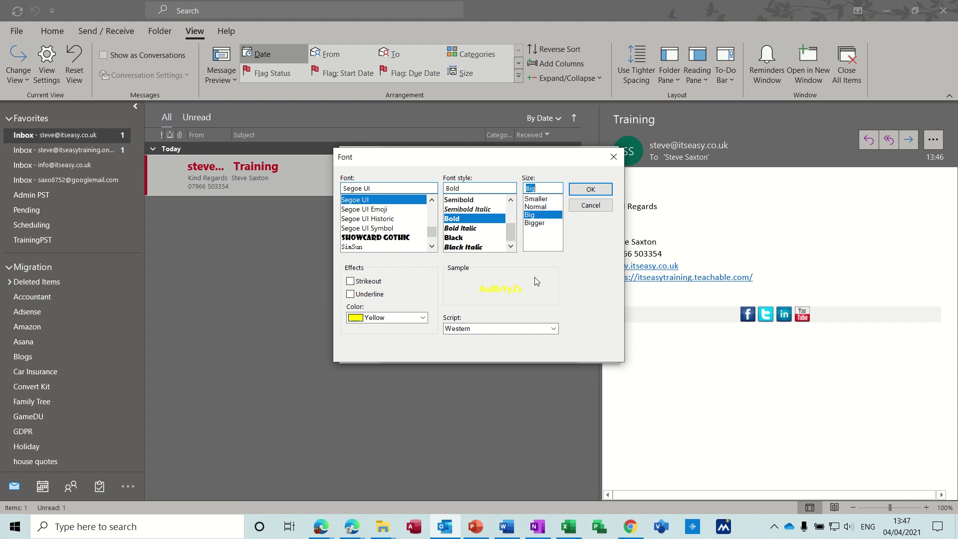
pyautogui.click(422, 317)
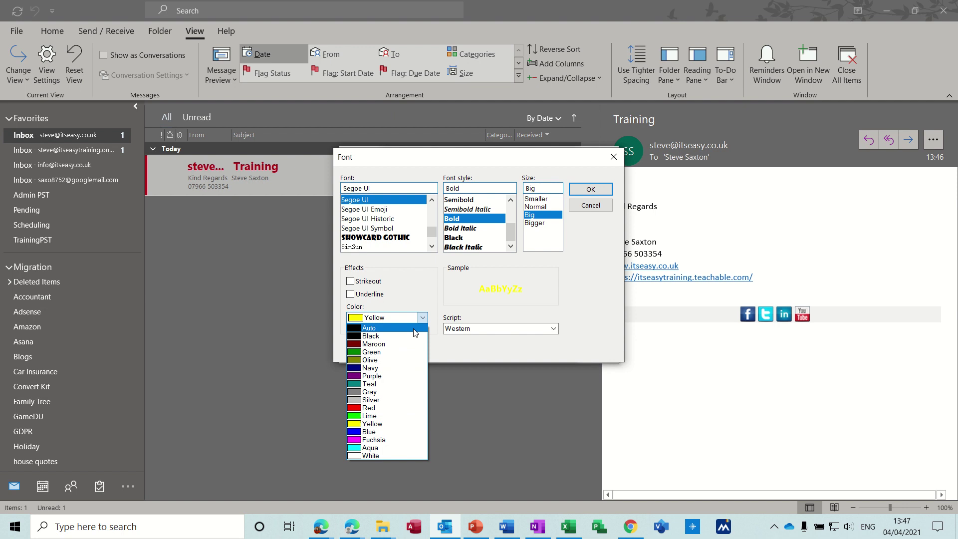
pyautogui.click(390, 344)
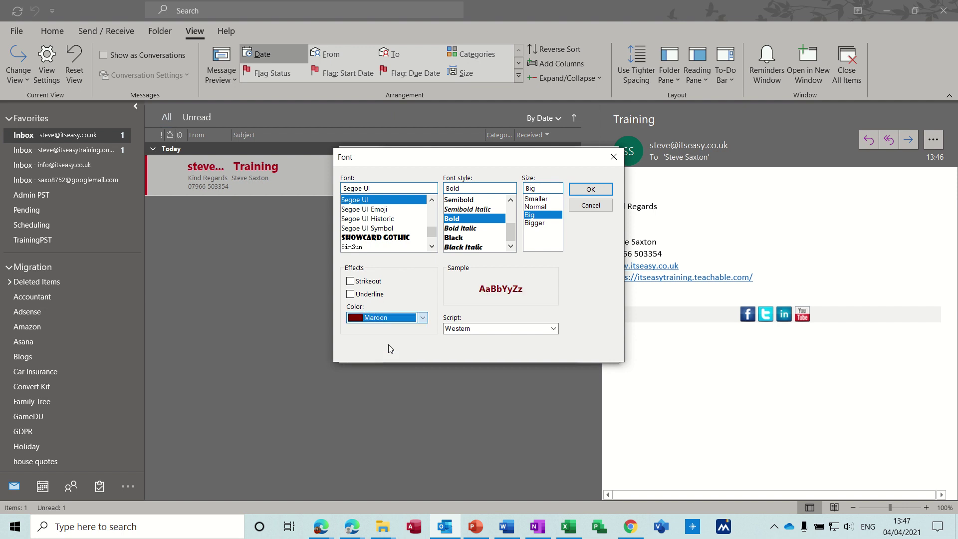
pyautogui.click(423, 318)
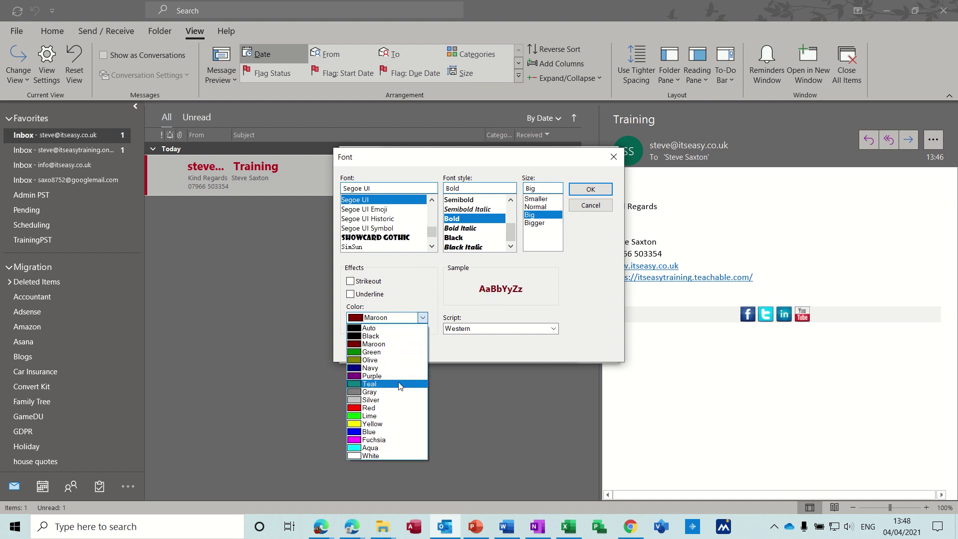
pyautogui.click(396, 400)
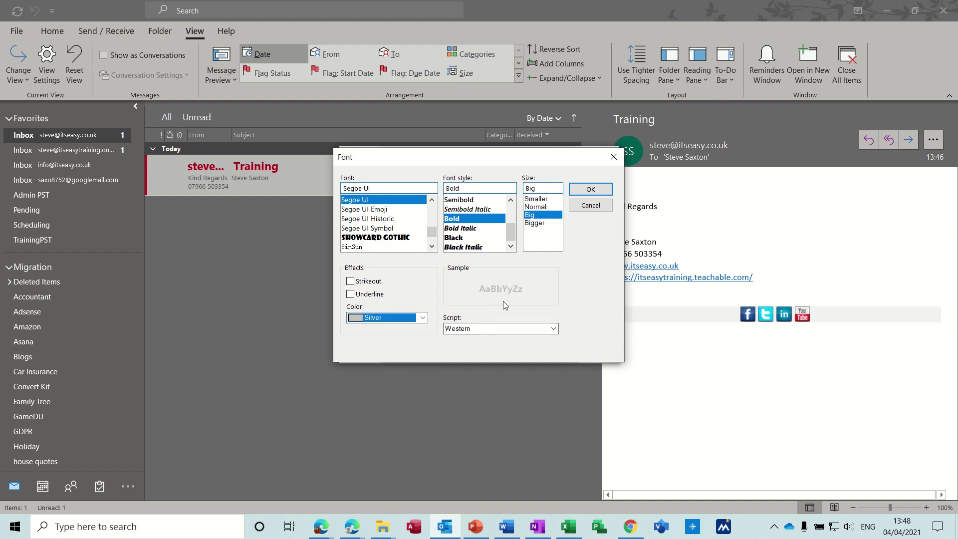
pyautogui.click(590, 189)
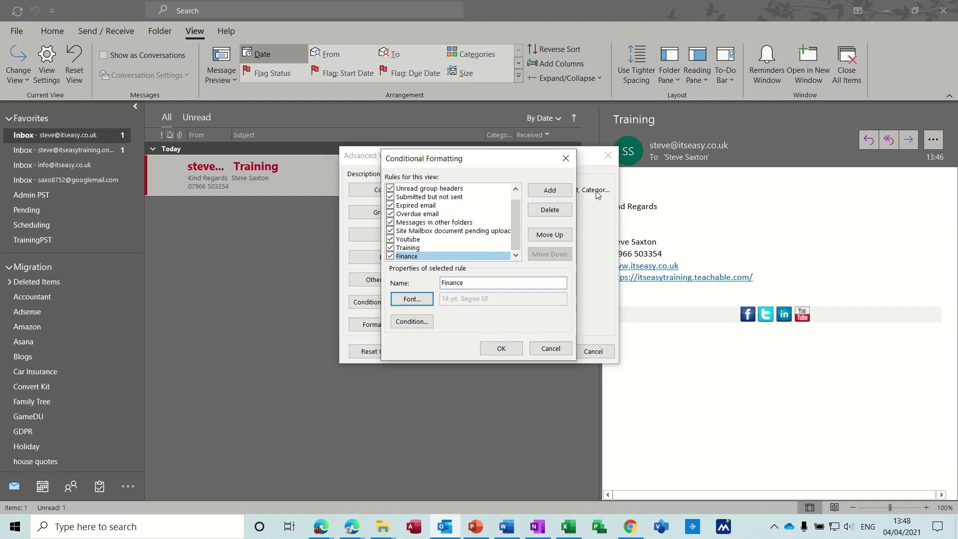
# - Make the Finance rule match 'Finance' in the subject field and message body, then close all dialogs
pyautogui.click(417, 323)
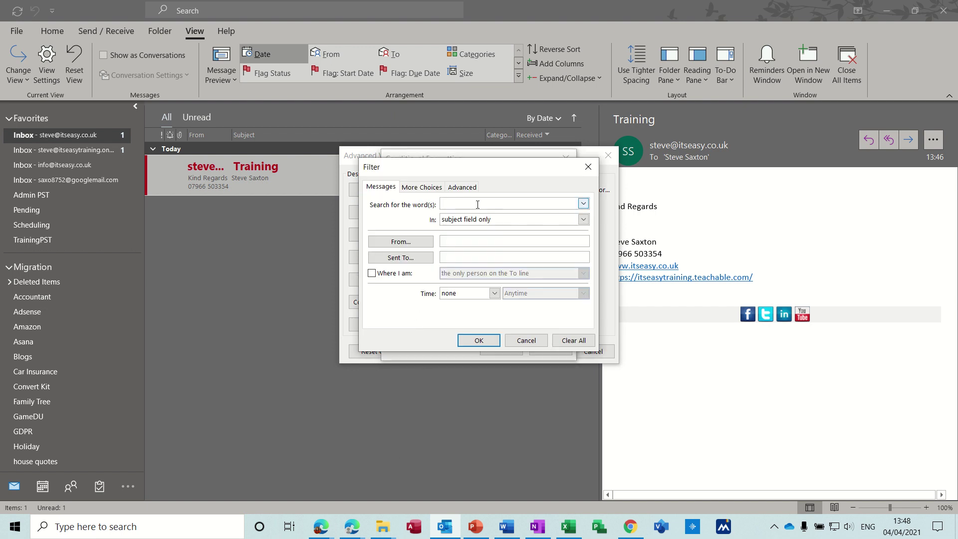
pyautogui.write('Finance')
pyautogui.click(583, 219)
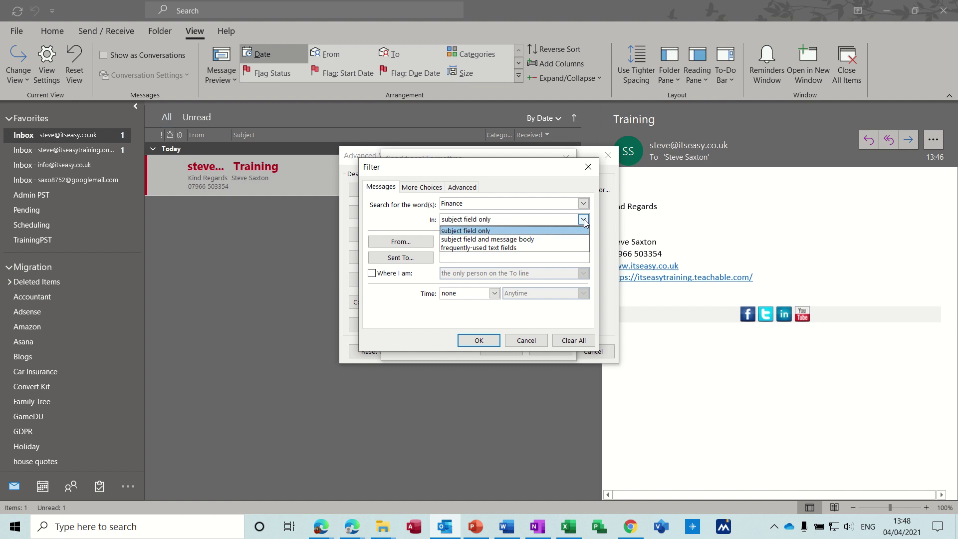
pyautogui.click(538, 239)
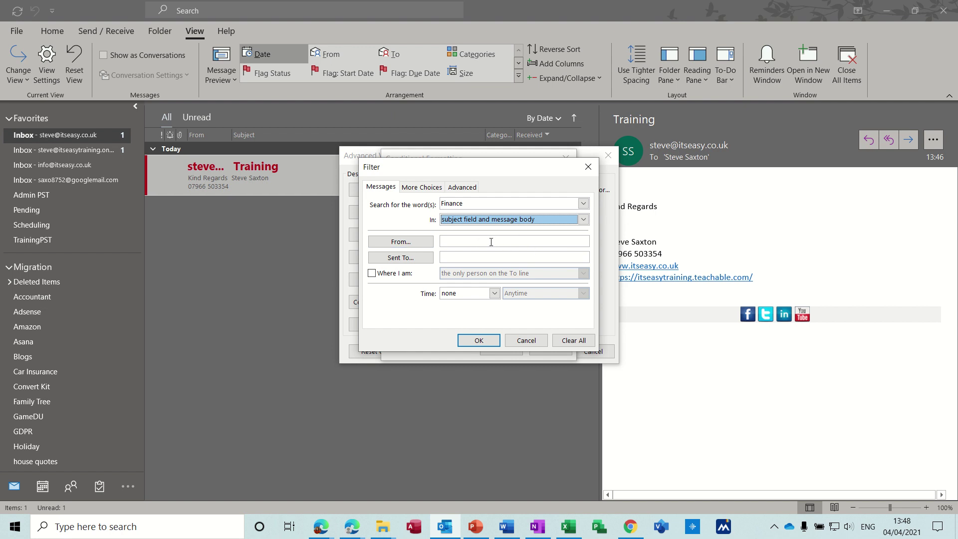
pyautogui.click(478, 341)
pyautogui.click(495, 351)
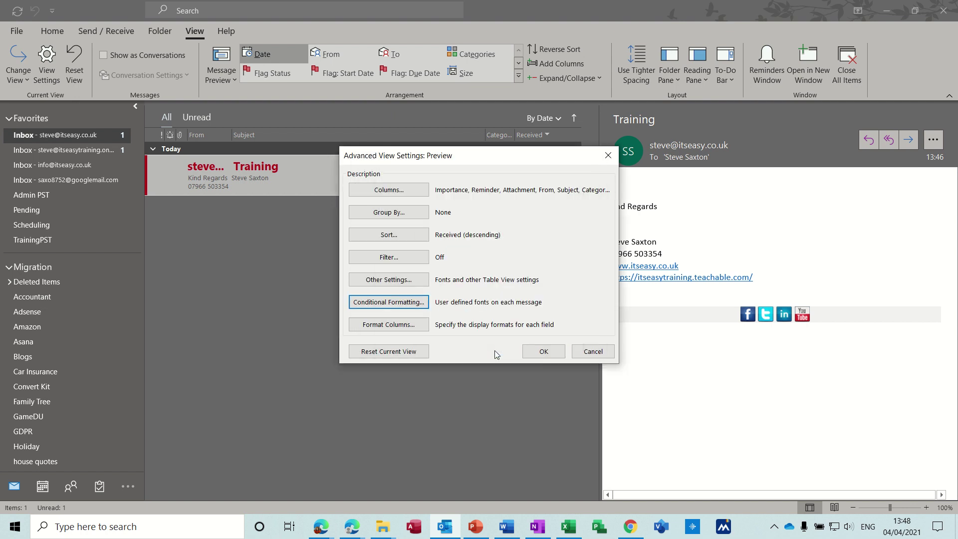
pyautogui.click(543, 353)
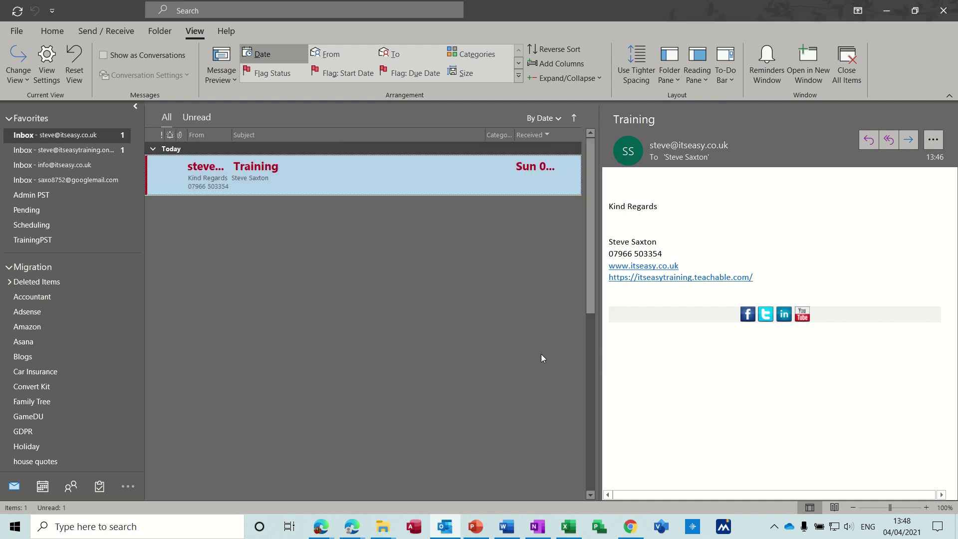
# - Start a new email to your own address with the subject 'finance'
pyautogui.click(51, 31)
pyautogui.click(18, 62)
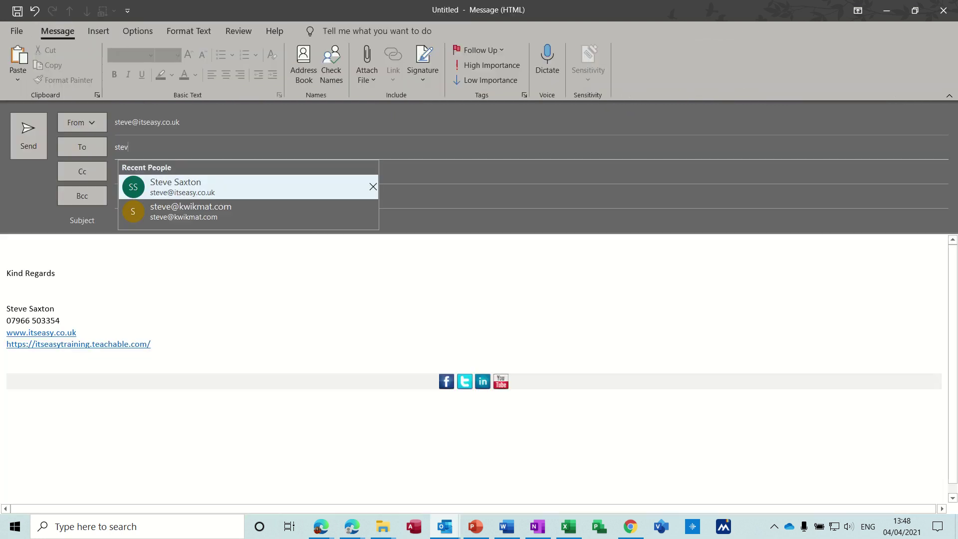
pyautogui.click(220, 189)
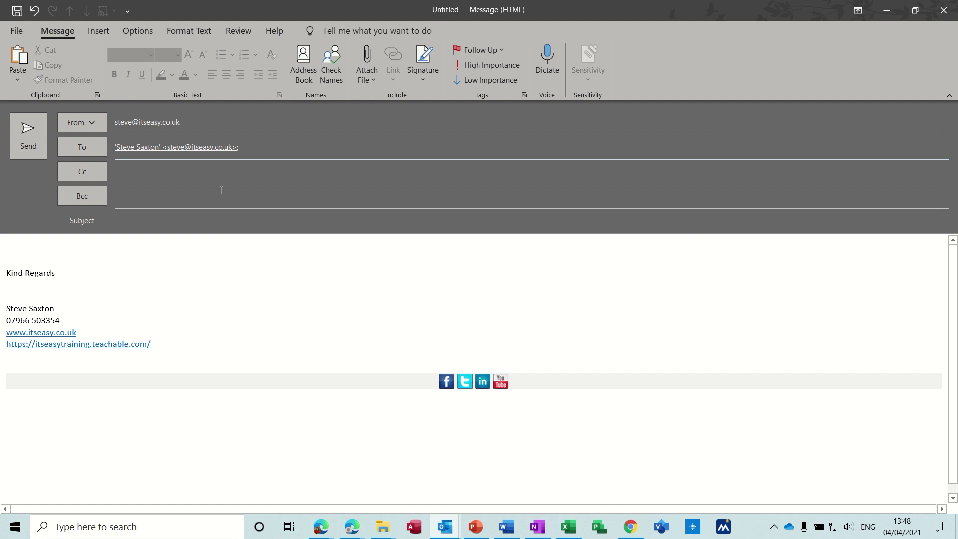
pyautogui.click(180, 225)
pyautogui.write('finc')
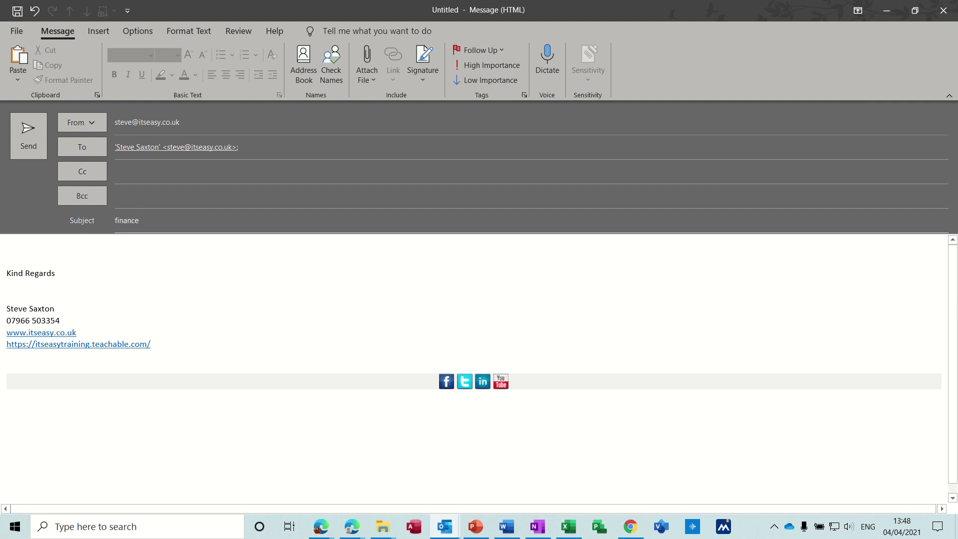
pyautogui.click(114, 243)
# - Send the email with body 'test', receive it, and compare the finance and Training messages
pyautogui.write('test')
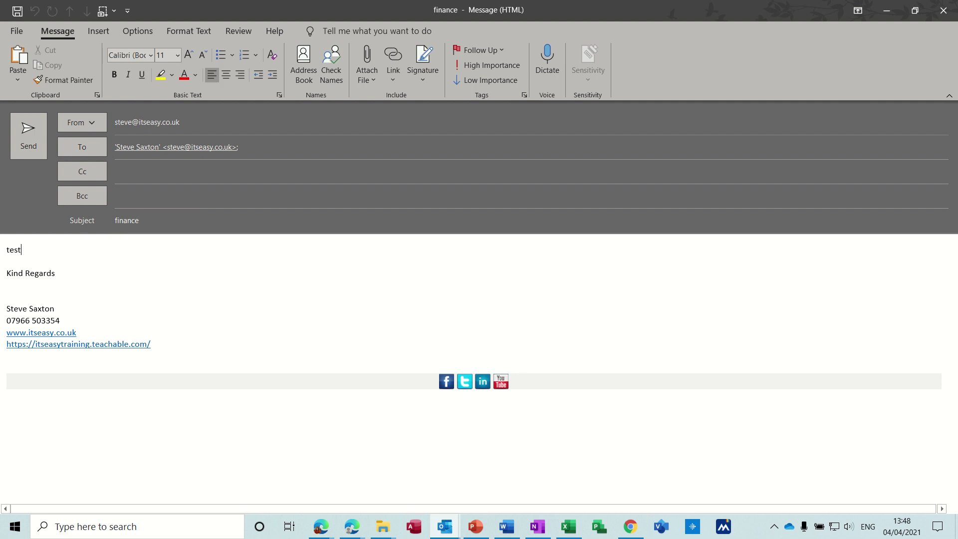
pyautogui.click(27, 132)
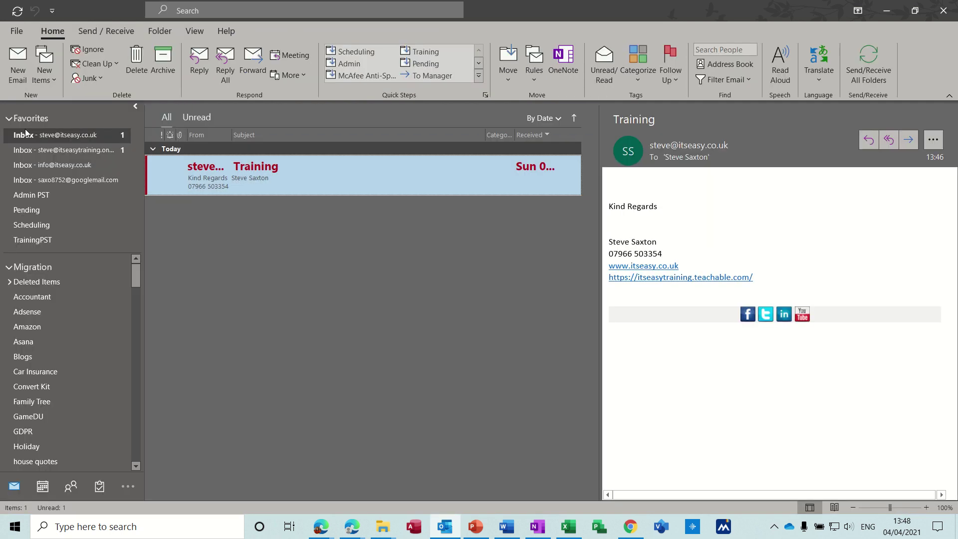
pyautogui.click(866, 72)
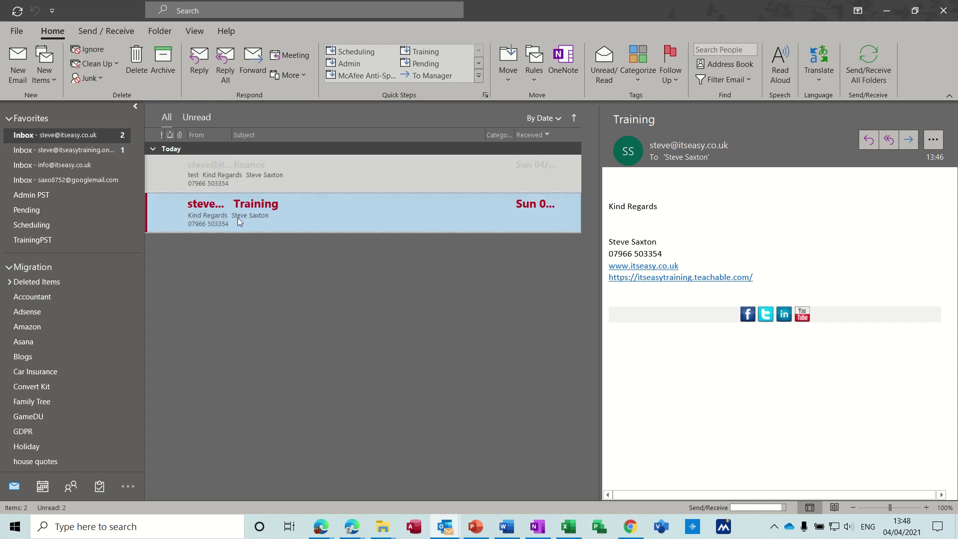
pyautogui.click(283, 178)
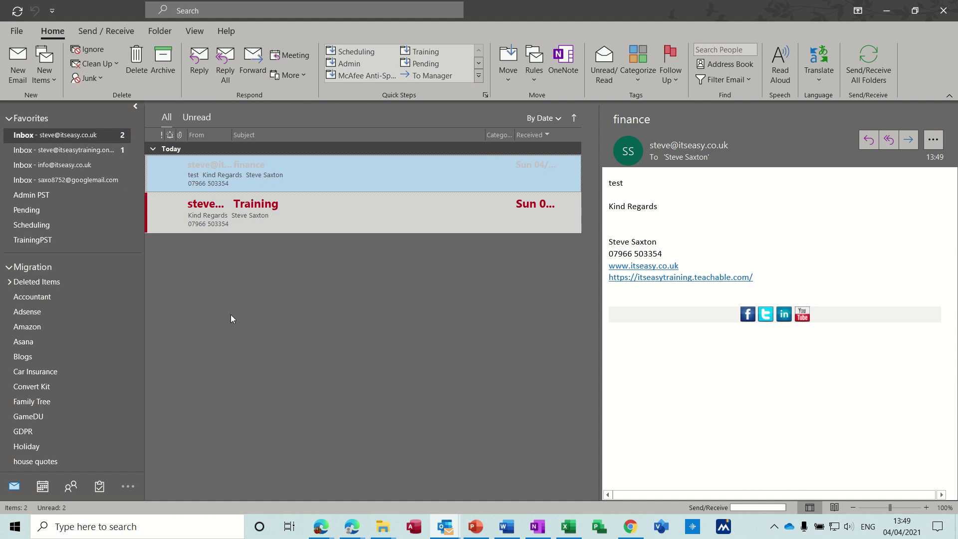
pyautogui.click(302, 213)
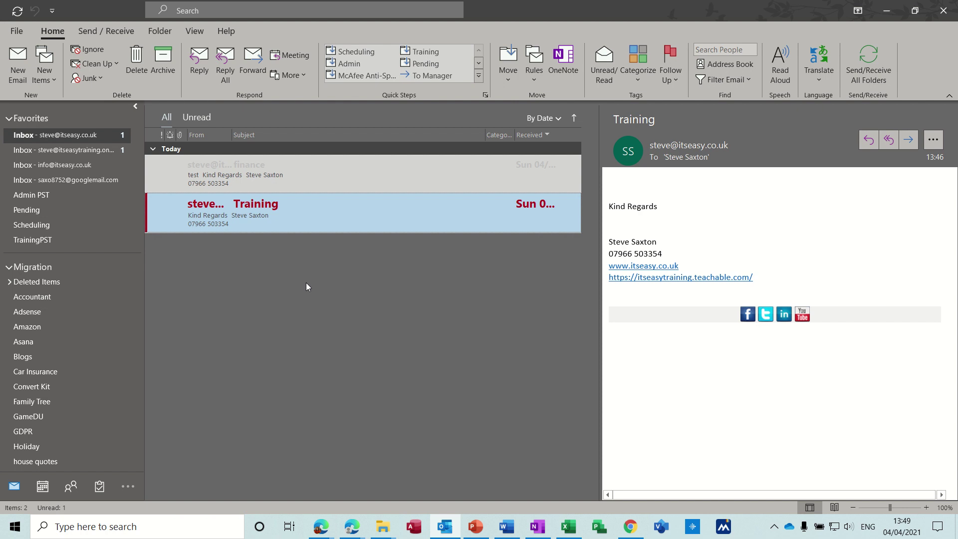
# - In the Calendar, keep only the main calendar and move to the 5–9 April 2021 week
pyautogui.click(44, 488)
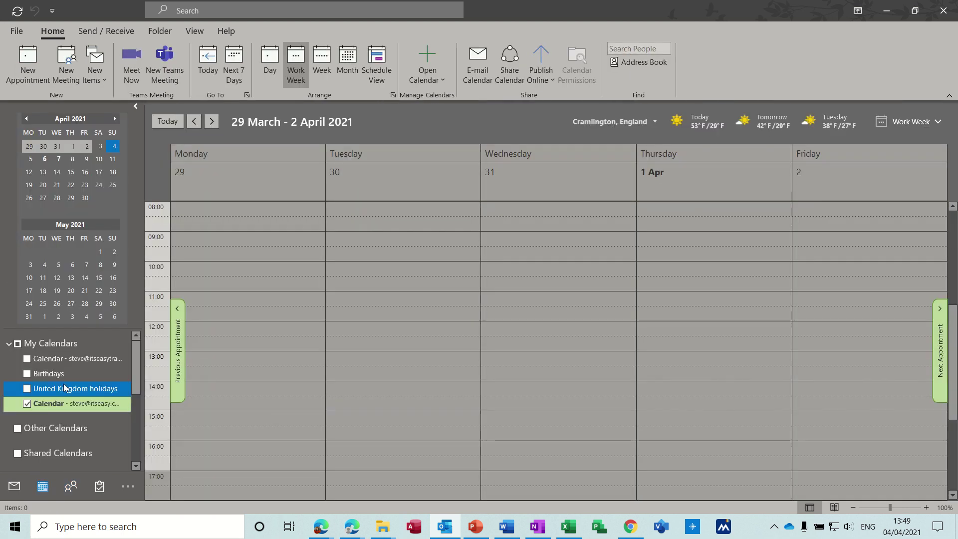
pyautogui.click(28, 360)
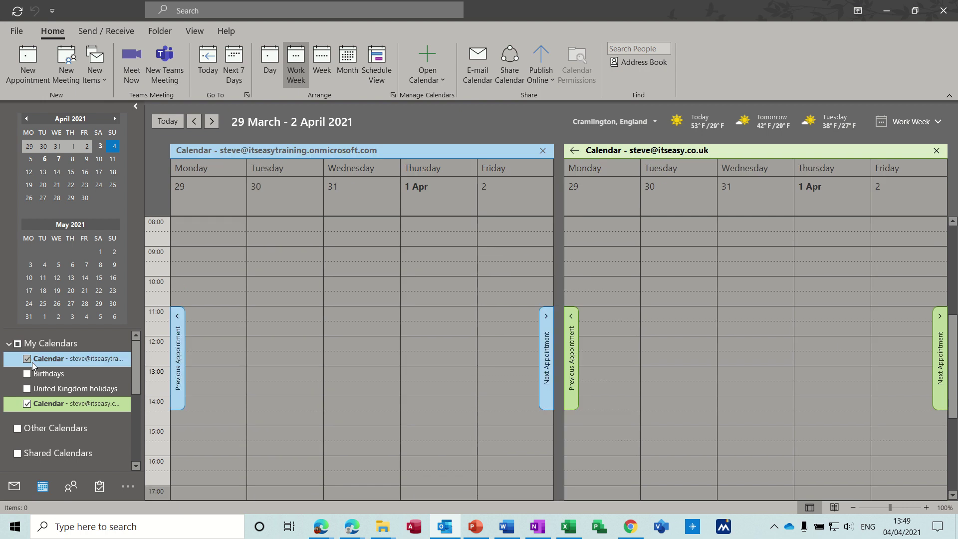
pyautogui.click(27, 405)
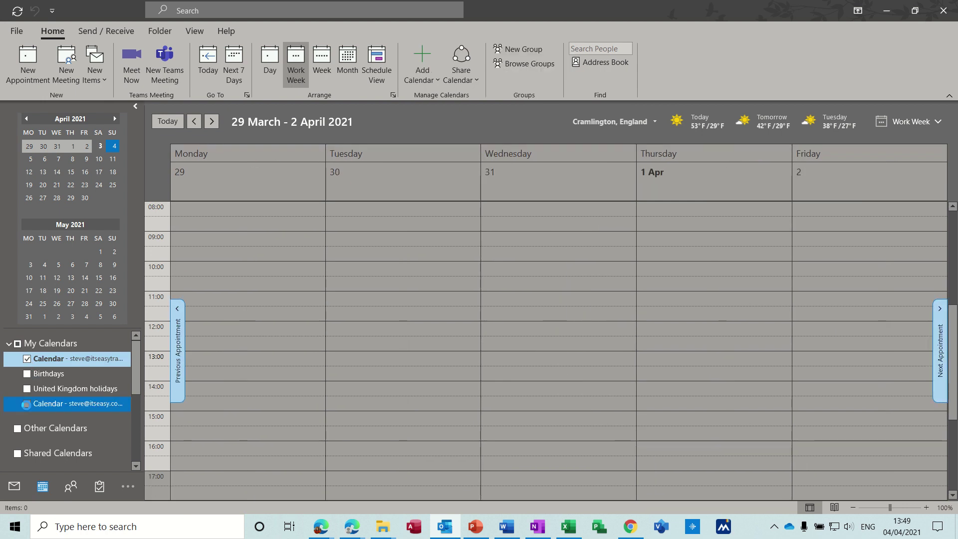
pyautogui.click(26, 404)
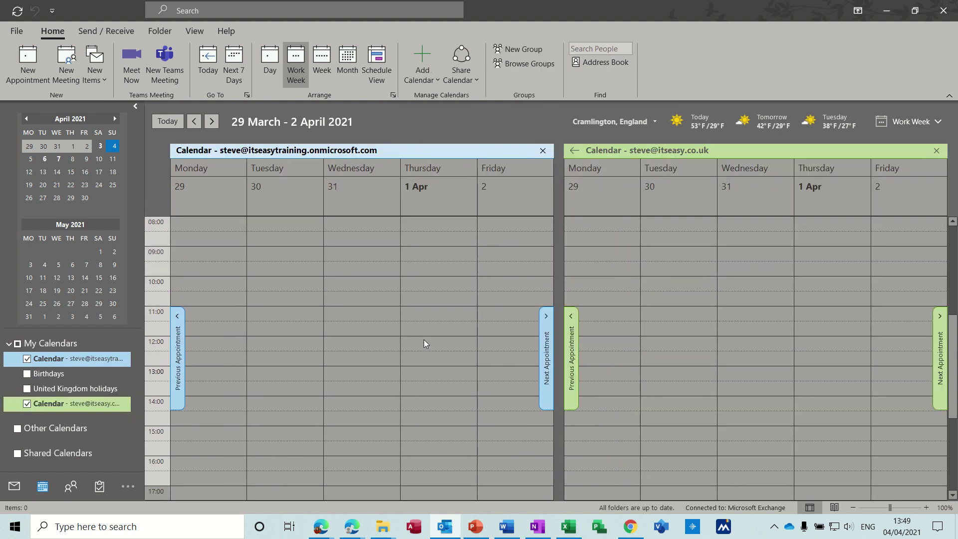
pyautogui.click(543, 151)
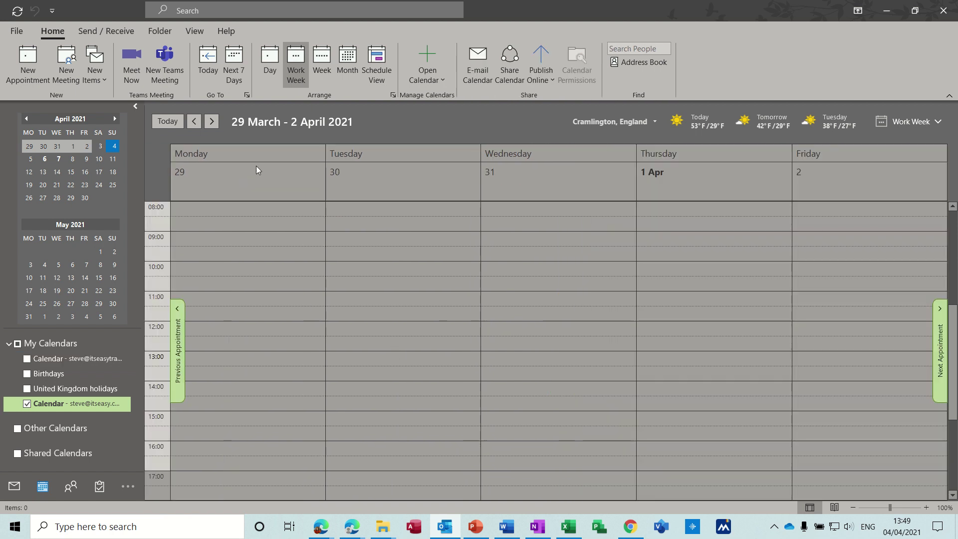
pyautogui.click(212, 122)
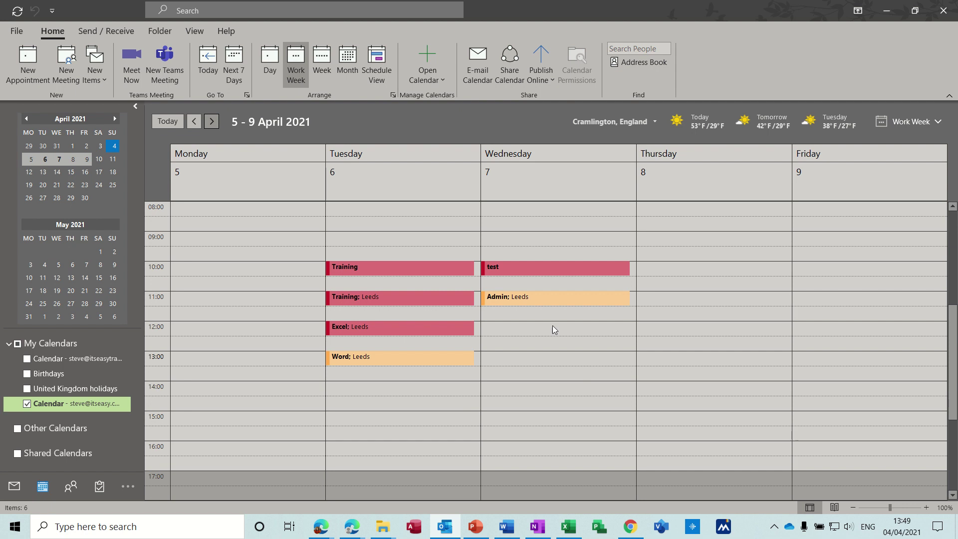
pyautogui.moveTo(543, 303)
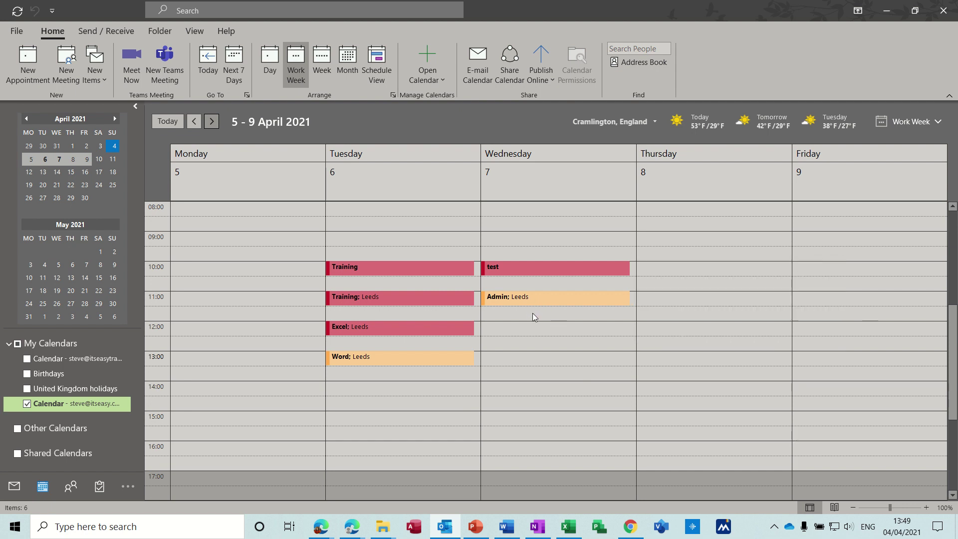